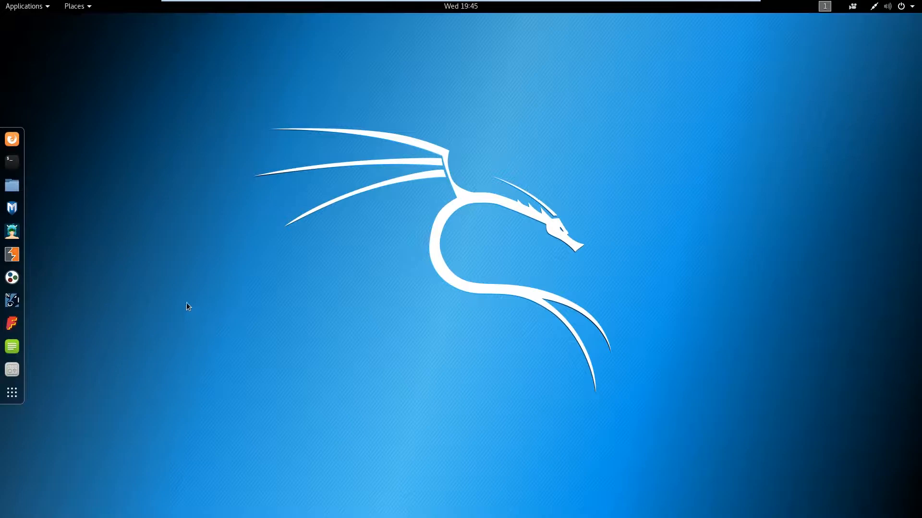
Launch Wireshark from the Sniffing & Spoofing tools and dismiss the Lua error
left_click(36, 6)
mouse_move(36, 7)
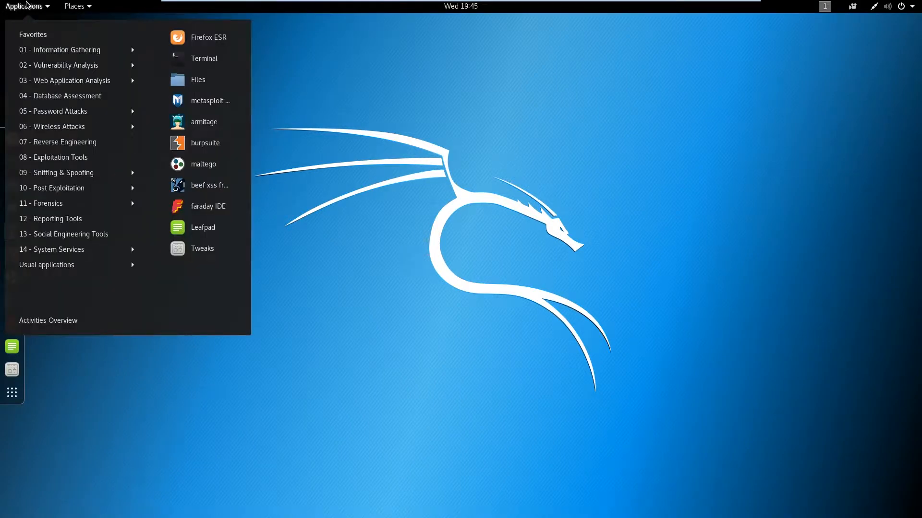
mouse_move(80, 178)
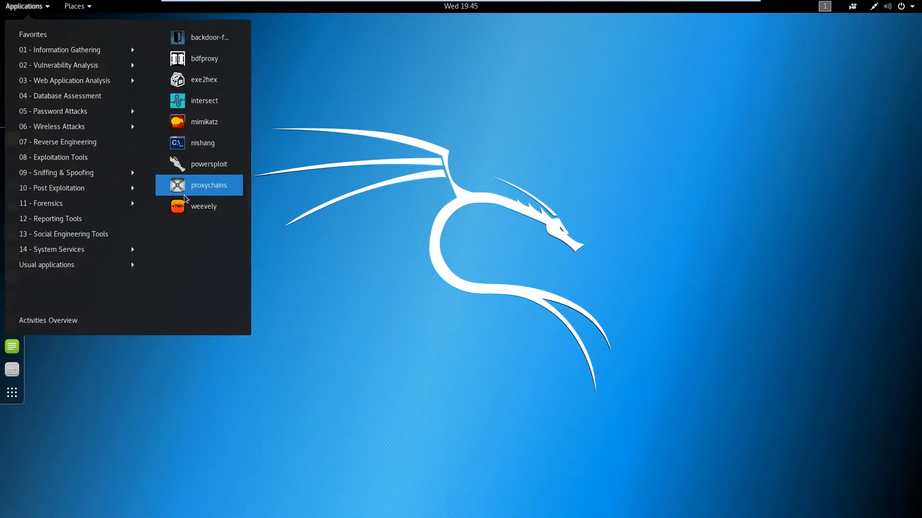
left_click(209, 211)
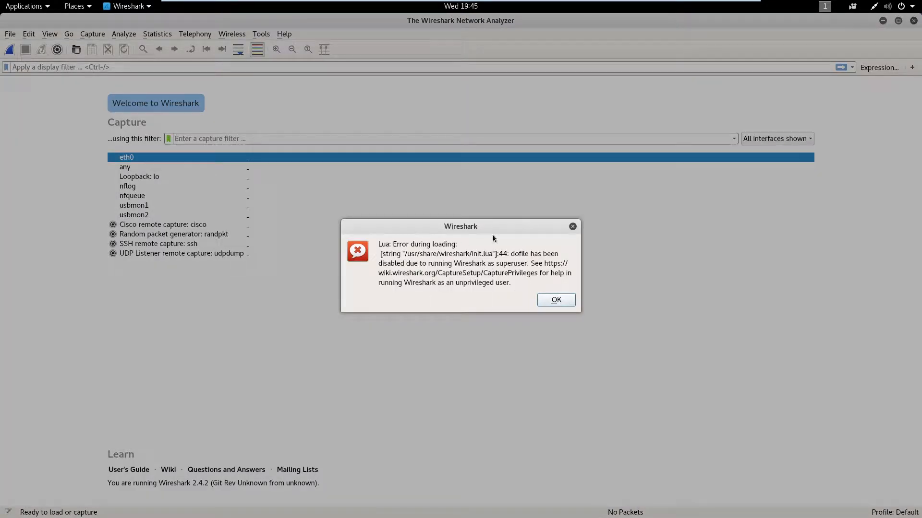
left_click(556, 301)
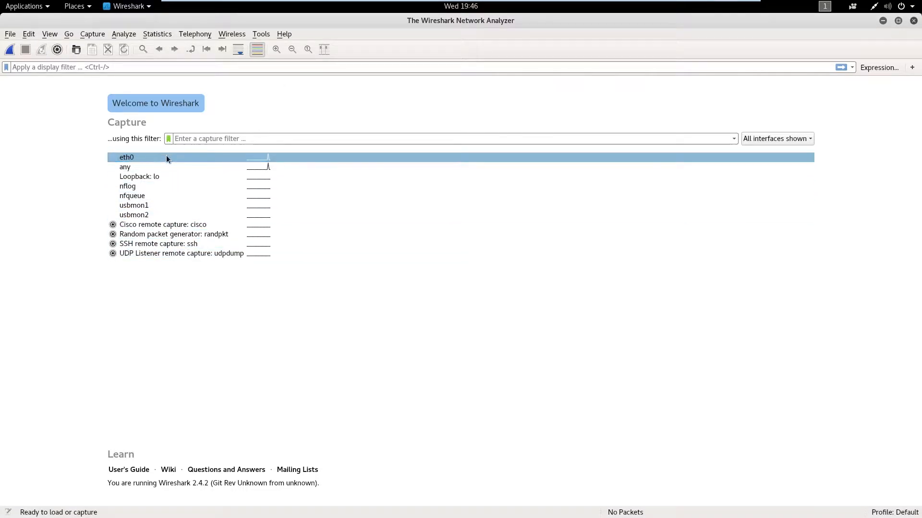
Start a live packet capture on the eth0 interface and open Firefox ESR to generate web traffic
mouse_move(157, 159)
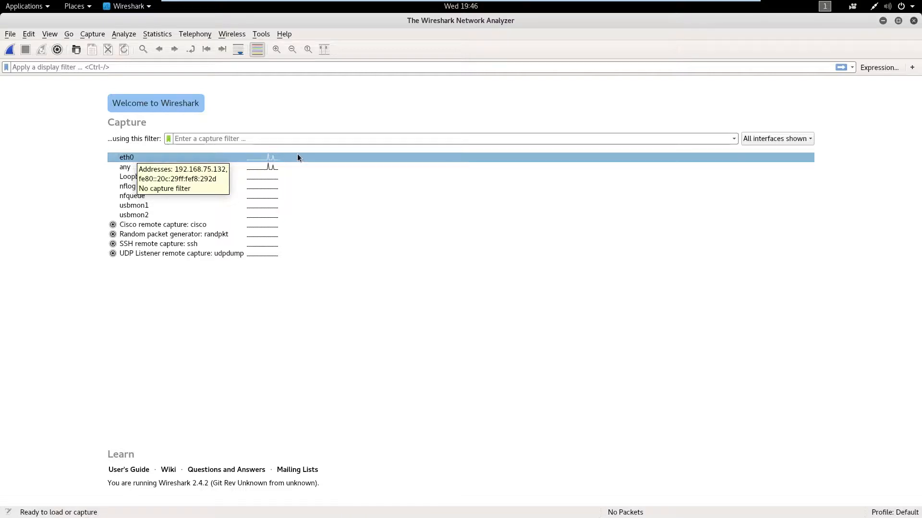
double_click(152, 158)
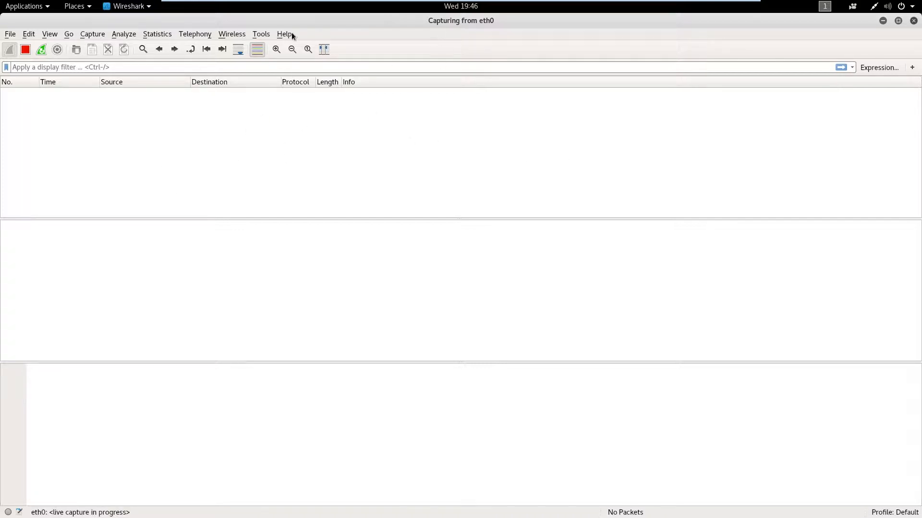
left_click(29, 6)
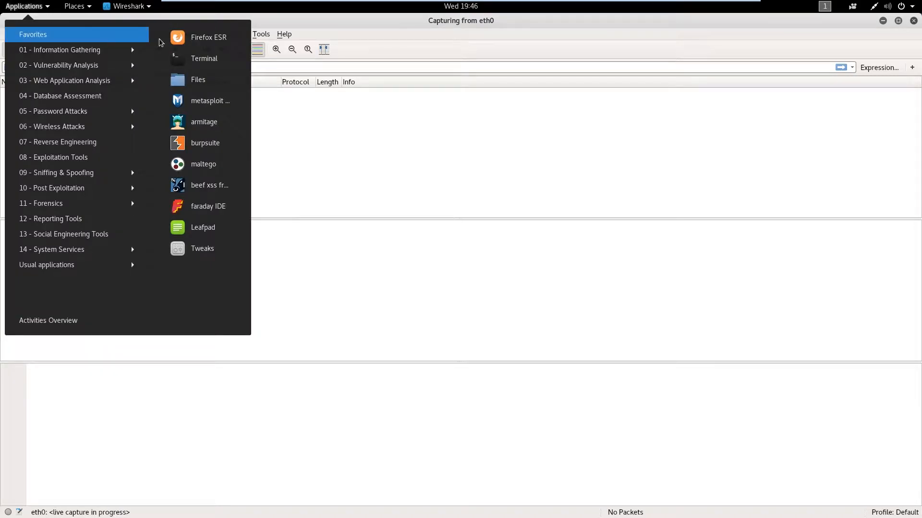
left_click(206, 37)
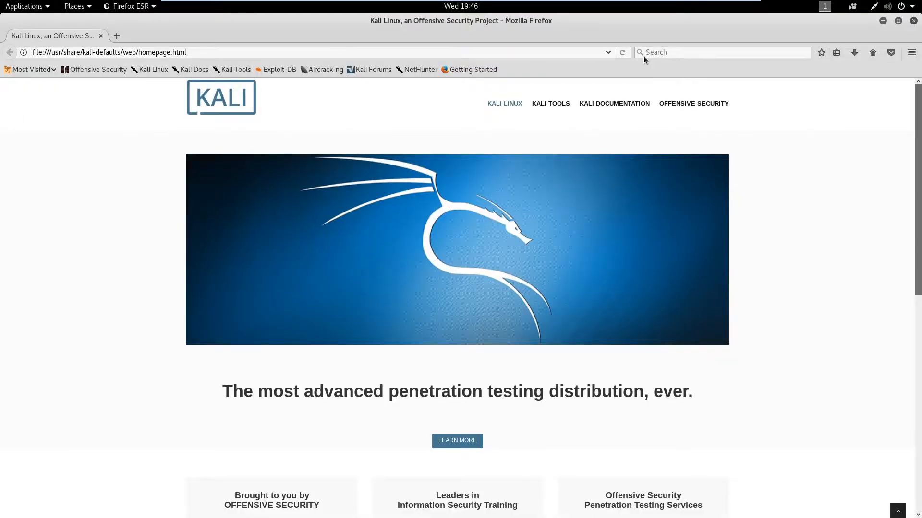
Return to Wireshark and look through the packets captured while the Firefox start page loaded
left_click(882, 20)
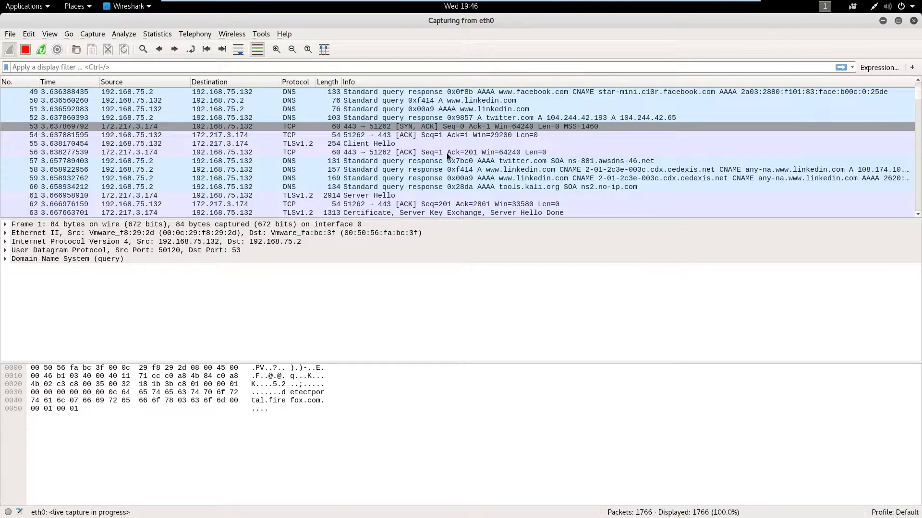
scroll(446, 152, "down", 14)
scroll(463, 188, "up", 1)
left_click_drag(921, 83, 920, 76)
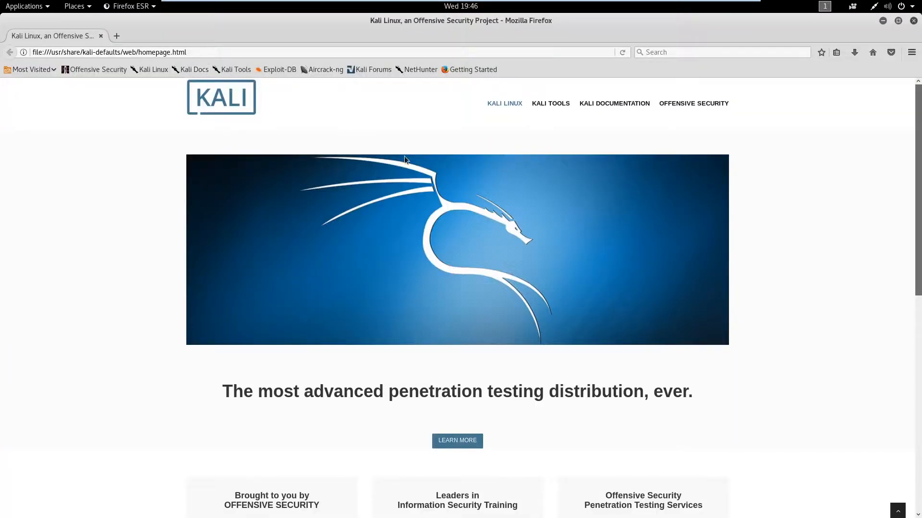
Switch to Firefox and load the instructables.com website
left_click(239, 53)
key("ctrl+a")
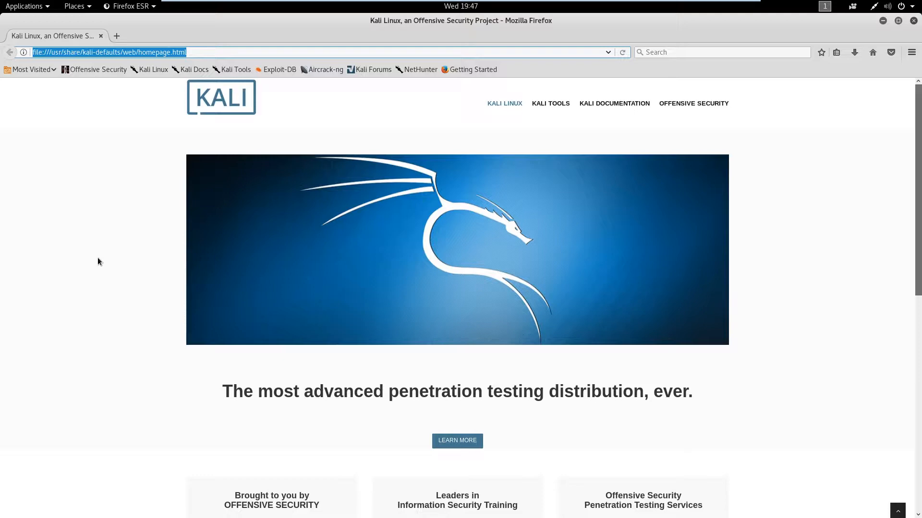
type("instructables.com/")
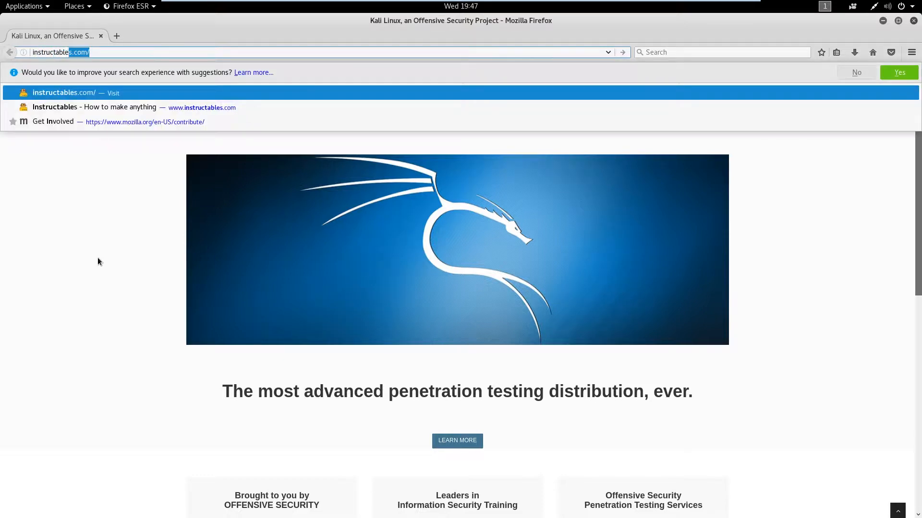
key("Return")
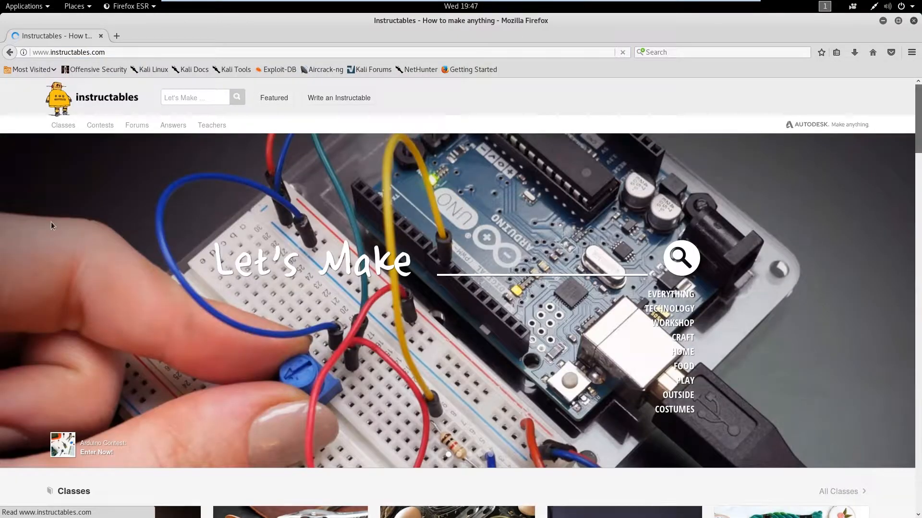
type("arduino")
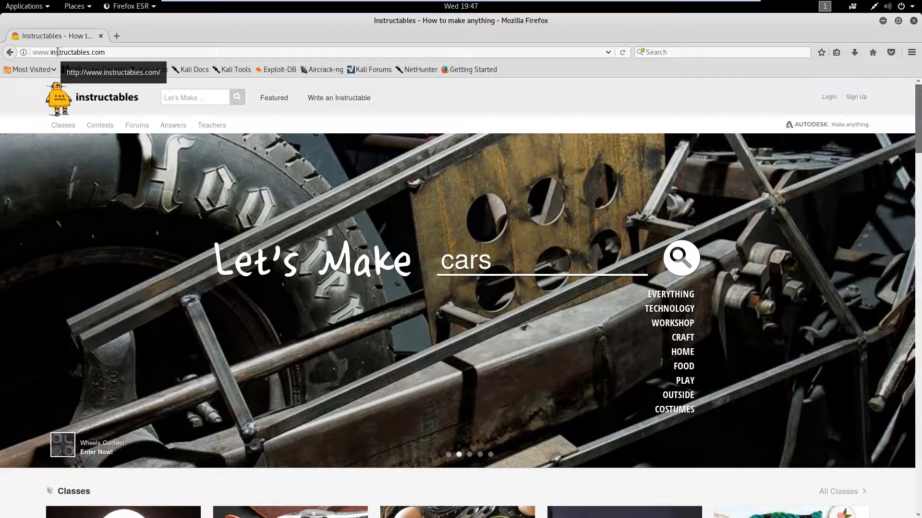
Return to Wireshark and browse the most recent captured packets, checking their protocols and info from the website visit
left_click(883, 21)
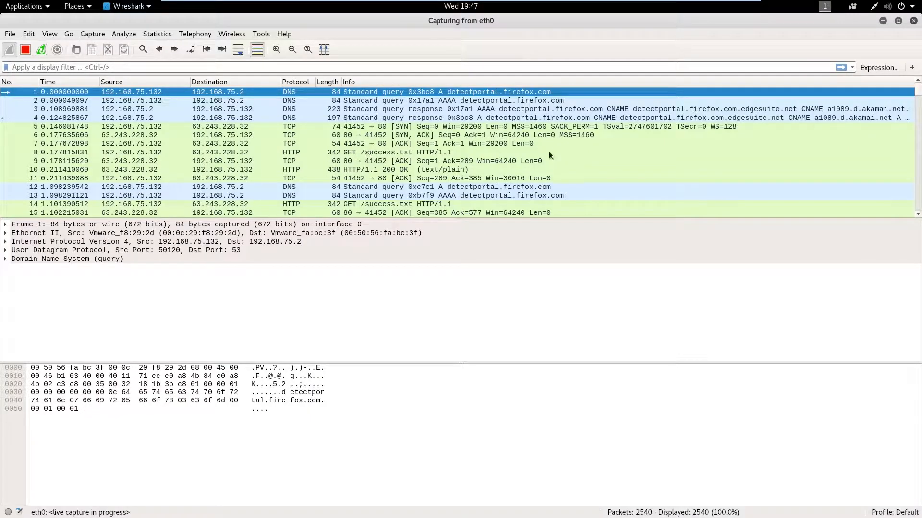
left_click_drag(918, 89, 920, 233)
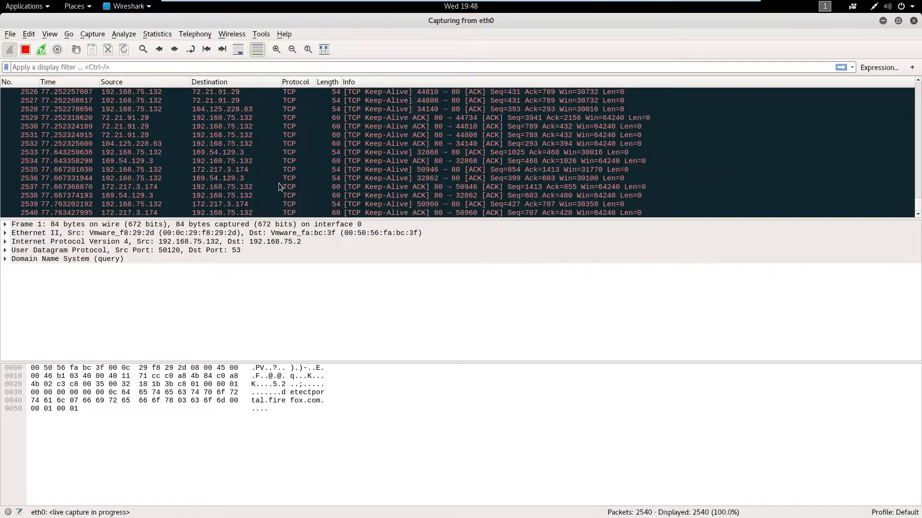
scroll(286, 183, "up", 1)
scroll(416, 138, "up", 6)
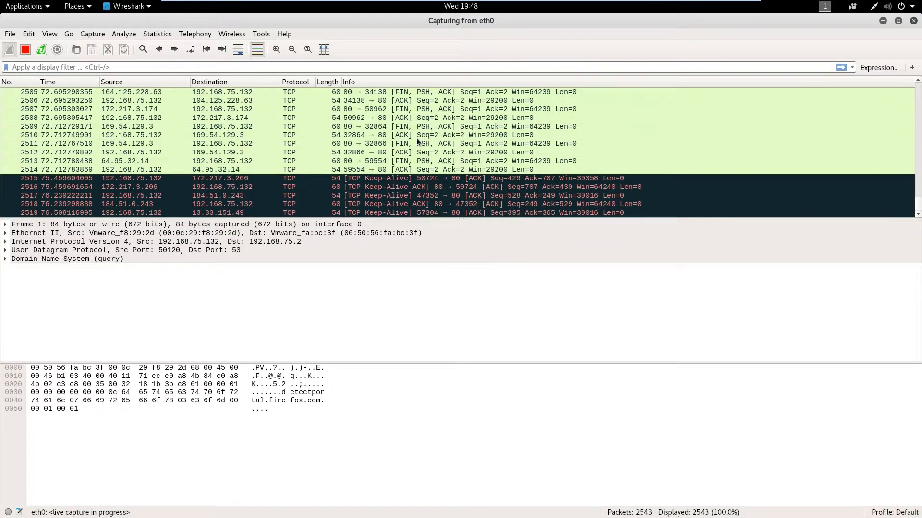
scroll(417, 125, "down", 2)
scroll(409, 132, "up", 19)
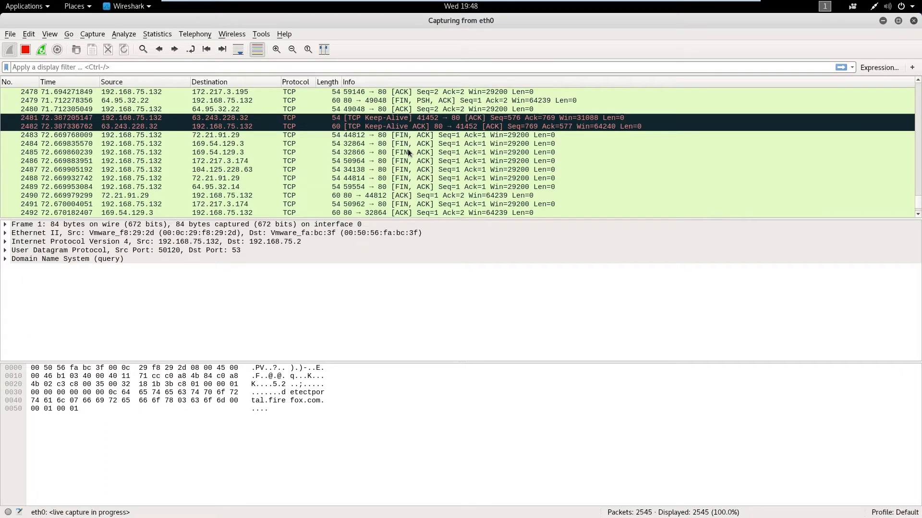
scroll(411, 142, "up", 2)
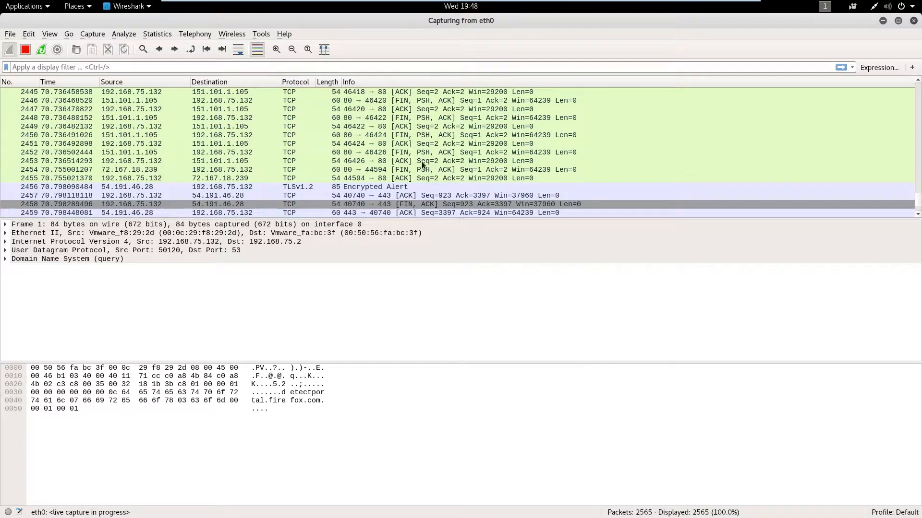
scroll(419, 168, "up", 8)
scroll(418, 168, "up", 17)
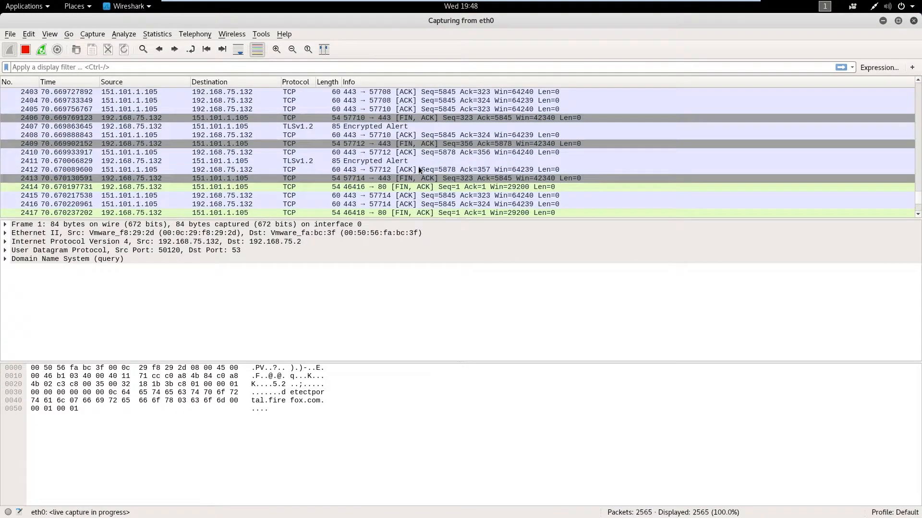
scroll(416, 165, "up", 9)
scroll(416, 166, "down", 20)
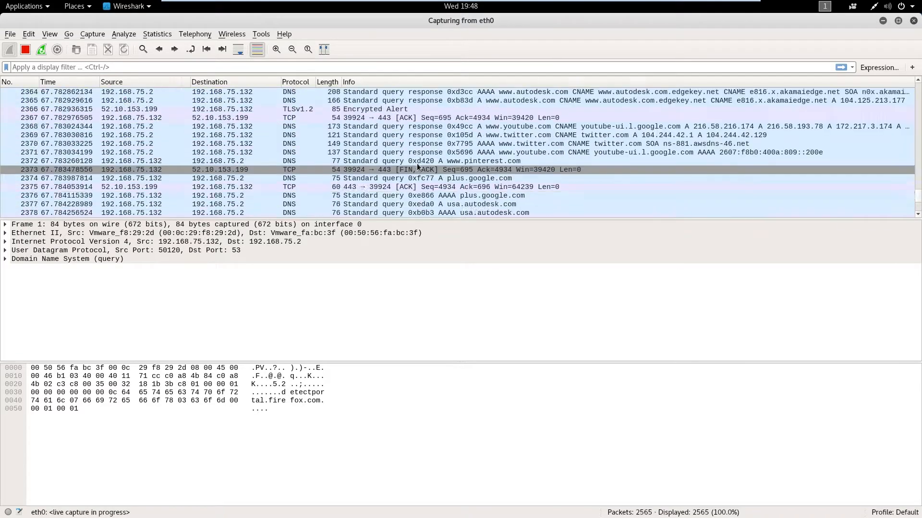
scroll(408, 151, "down", 20)
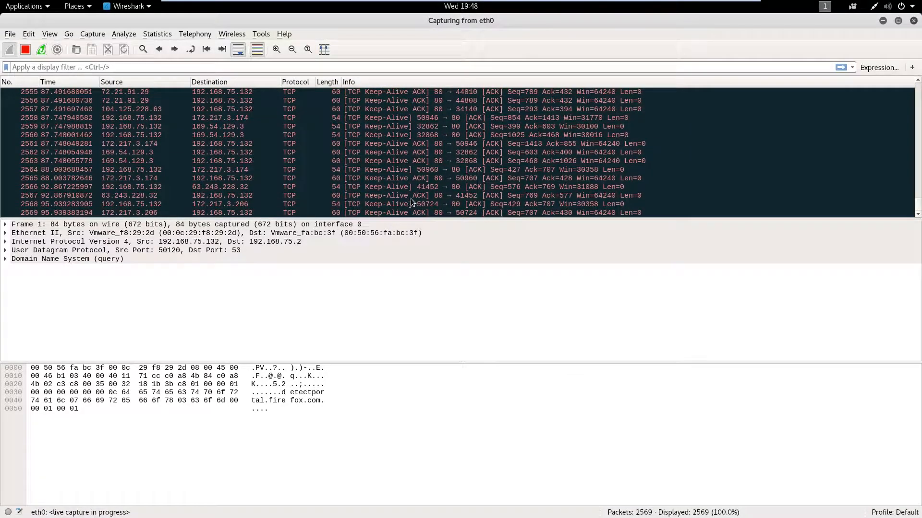
Inspect the details of individual TCP Keep-Alive and ARP packets near the end of the capture
left_click(436, 213)
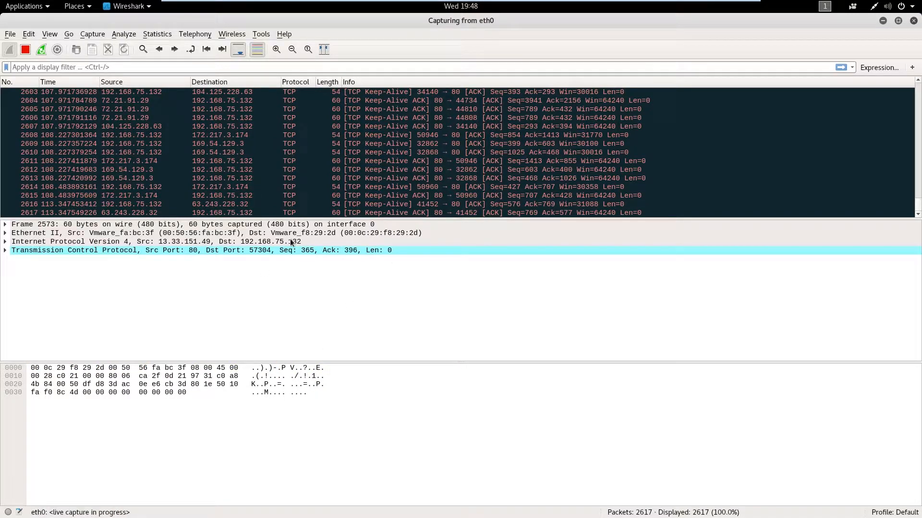
left_click(362, 171)
left_click(344, 139)
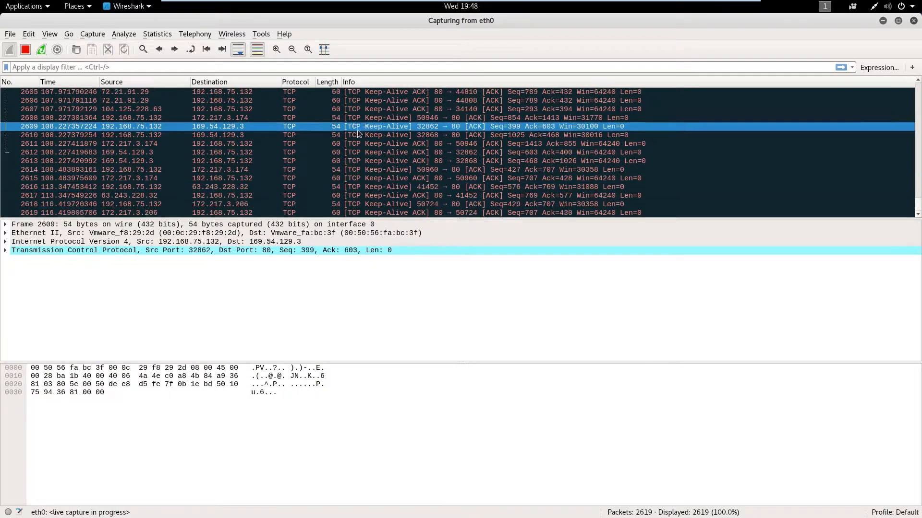
scroll(362, 199, "up", 3)
left_click(361, 134)
scroll(363, 137, "up", 9)
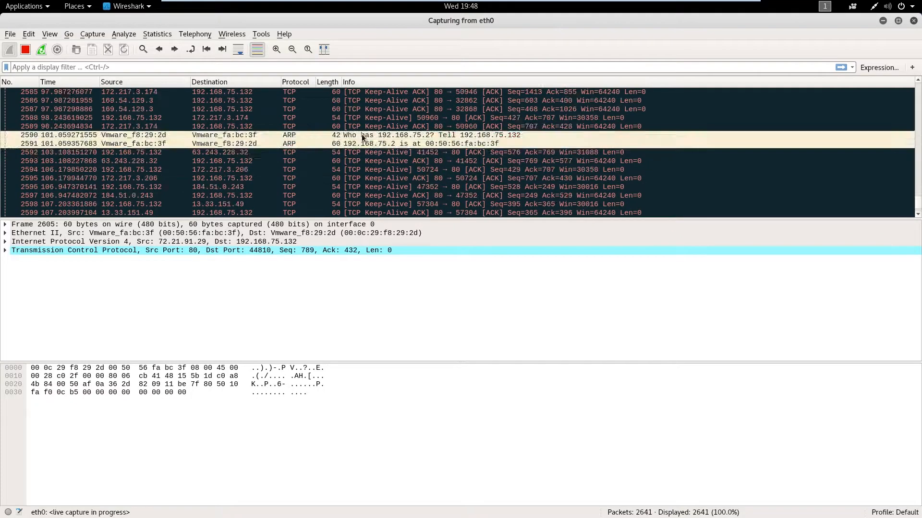
scroll(379, 187, "down", 1)
left_click(391, 212)
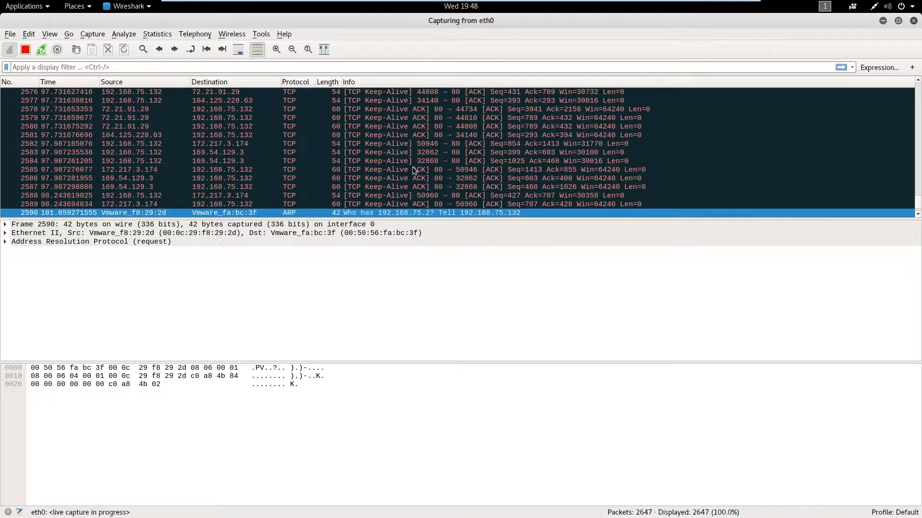
left_click(403, 186)
scroll(398, 163, "down", 3)
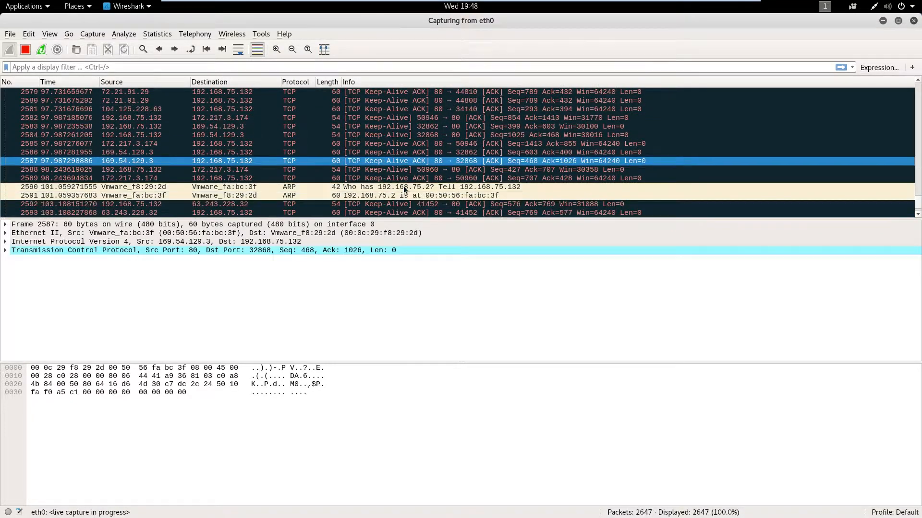
left_click(395, 144)
Examine several earlier TCP packets one at a time, comparing their header details and raw bytes
scroll(399, 167, "up", 20)
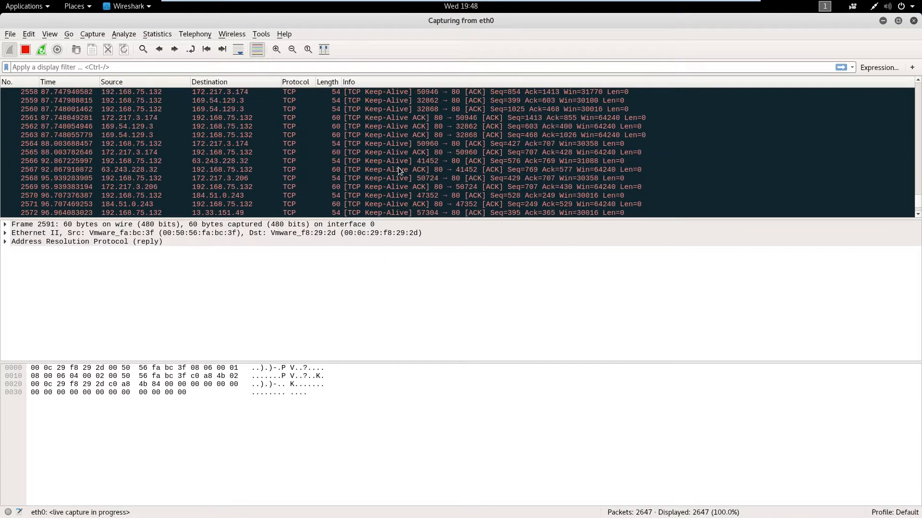
scroll(401, 196, "down", 1)
left_click(402, 188)
left_click(404, 197)
left_click(406, 206)
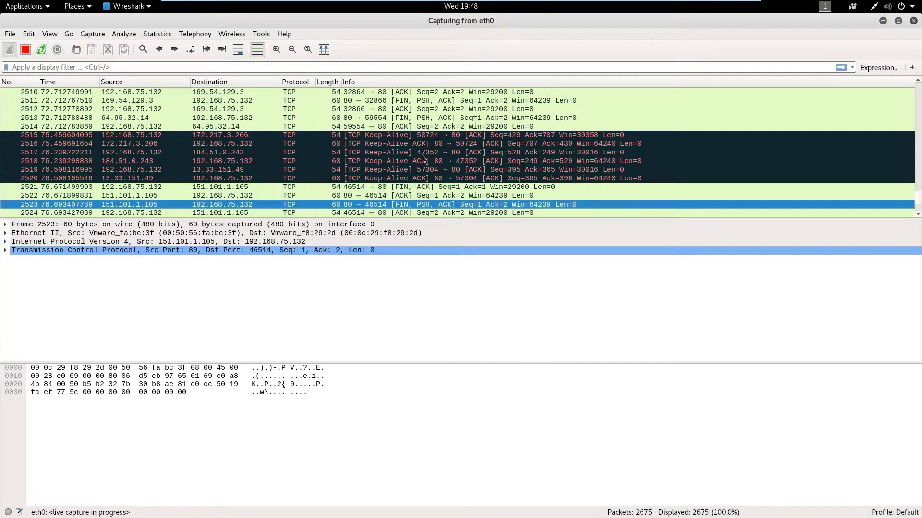
left_click(407, 117)
left_click(407, 93)
left_click(408, 189)
left_click(407, 204)
left_click(407, 118)
left_click(407, 111)
Step backward packet by packet through the TCP and TLS traffic to review each packet's details
key("Up")
key("Up")
key("Up")
key("Up")
key("Up")
key("Up")
key("Up")
key("Up")
key("Up")
key("Up")
key("Up")
key("Up")
key("Up")
key("Up")
key("Up")
key("Up")
key("Up")
key("Up")
key("Up")
key("Up")
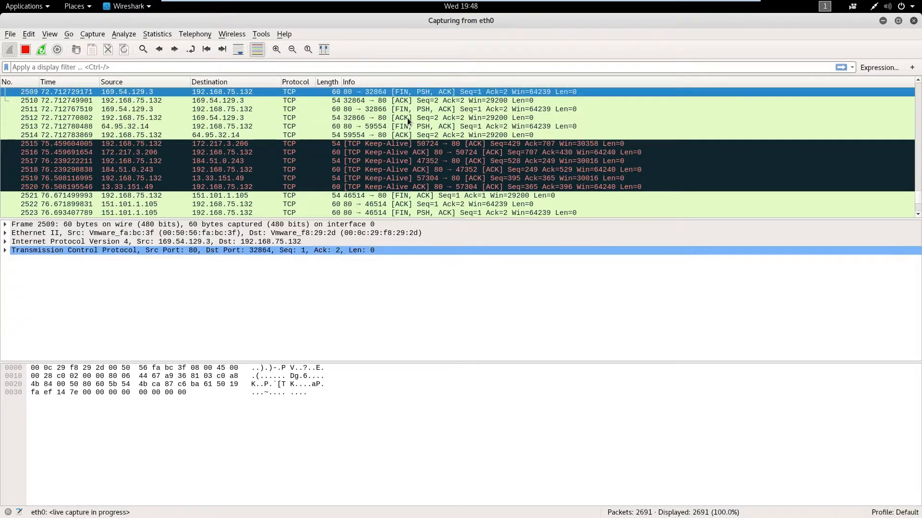
key("Up")
key("Up")
key("Up")
key("Up")
key("Up")
key("Up")
key("Up")
key("Up")
key("Up")
key("Up")
key("Up")
key("Up")
key("Up")
key("Up")
key("Up")
key("Up")
key("Up")
key("Up")
key("Up")
key("Up")
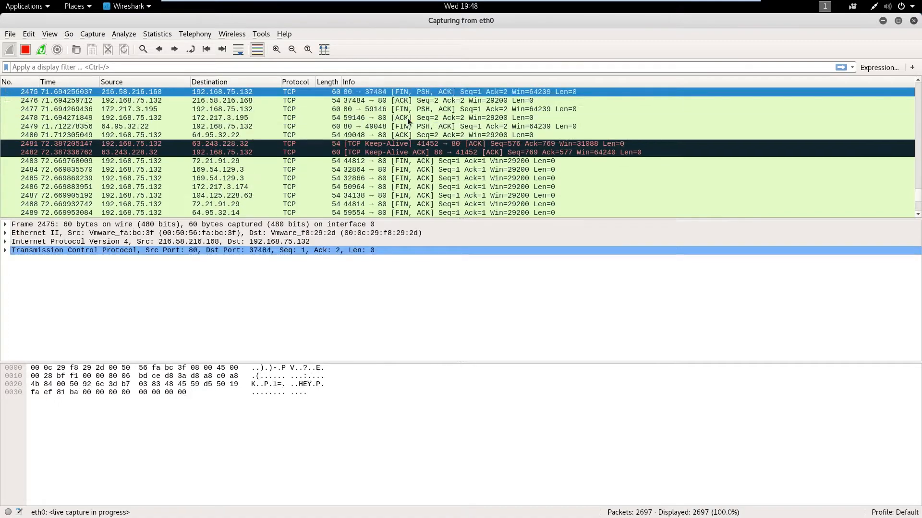
key("Up")
key("Up")
key("Up")
key("Up")
key("Up")
key("Up")
key("Up")
key("Up")
key("Up")
key("Up")
key("Up")
key("Up")
key("Up")
key("Up")
key("Up")
key("Up")
key("Up")
key("Up")
key("Up")
key("Up")
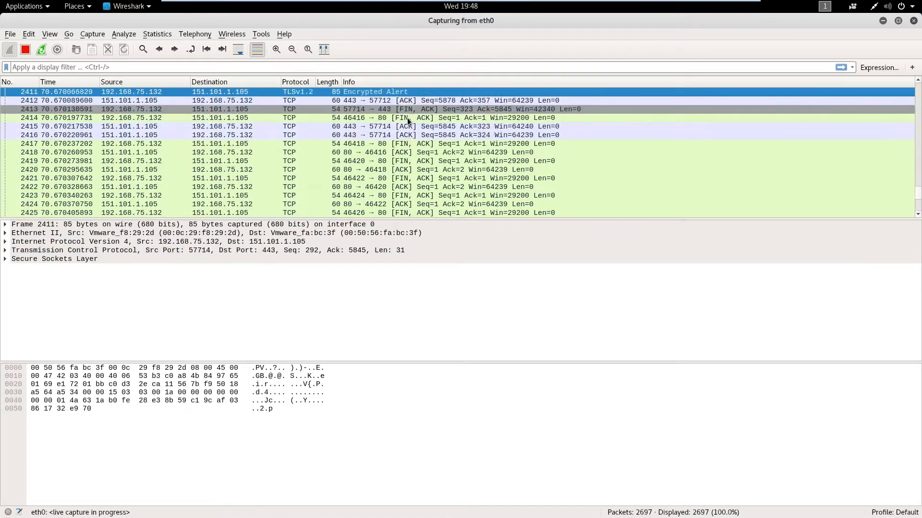
key("Down")
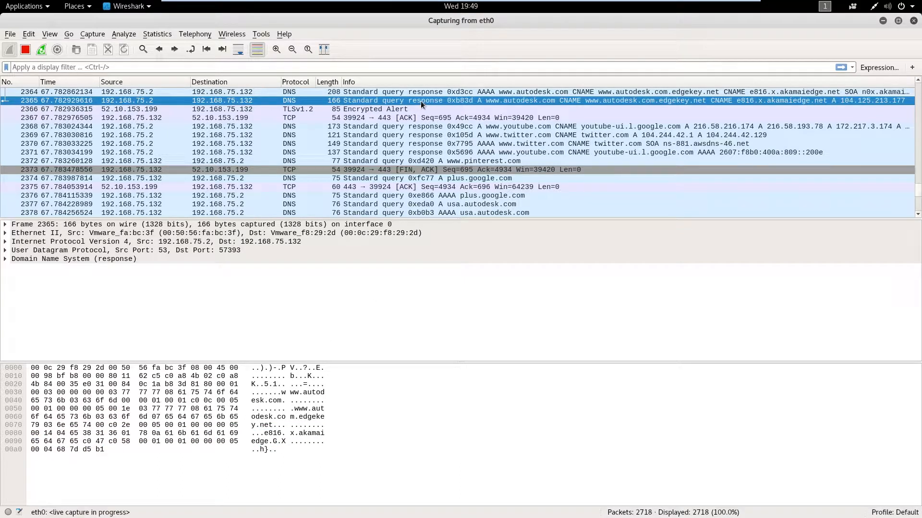
key("Up")
key("Up")
key("Up")
key("Up")
key("Up")
key("Up")
key("Up")
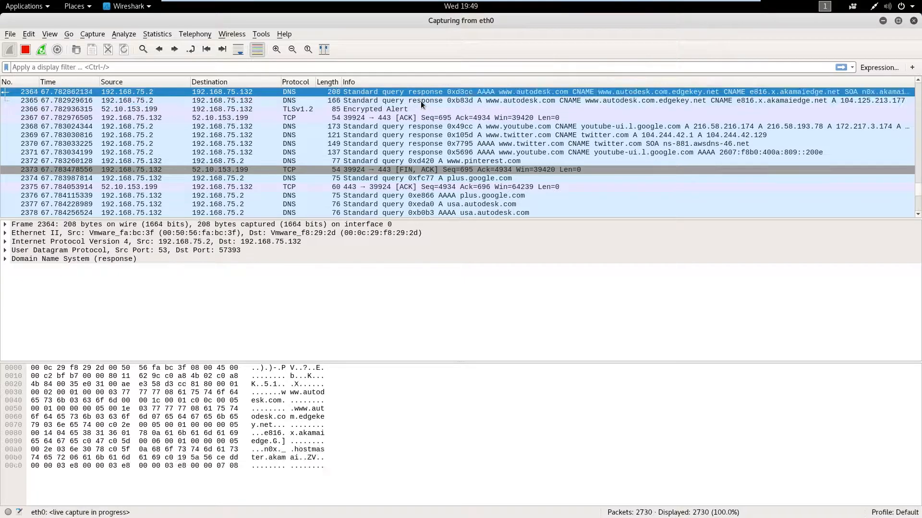
key("Up")
key("Up")
key("Up")
key("Up")
key("Down")
key("Down")
key("Down")
key("Down")
key("Down")
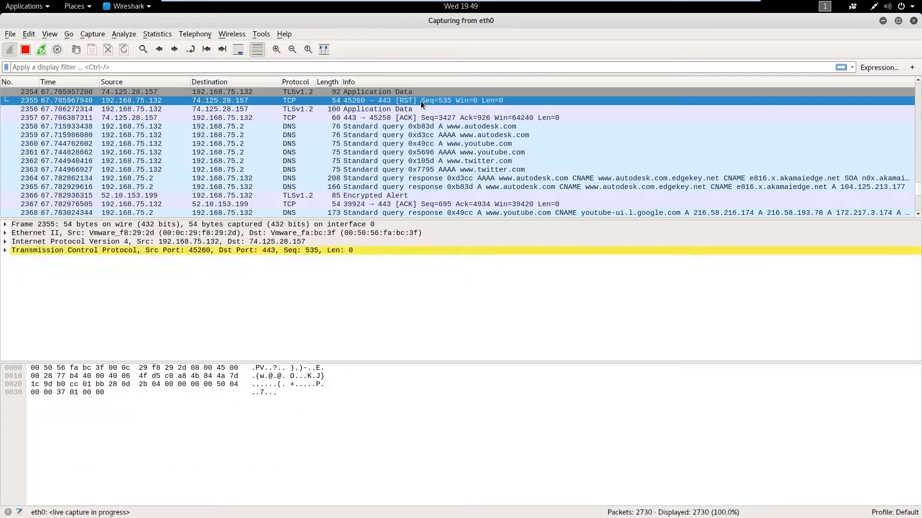
Step backward packet by packet from the TCP reset in packet 2355 through the TLS and HTTP traffic, reviewing each packet's details
key("Up")
key("Up")
key("Up")
key("Up")
key("Up")
key("Up")
key("Up")
key("Up")
key("Up")
key("Up")
key("Up")
key("Up")
key("Up")
key("Up")
key("Up")
key("Up")
key("Up")
key("Up")
key("Up")
key("Up")
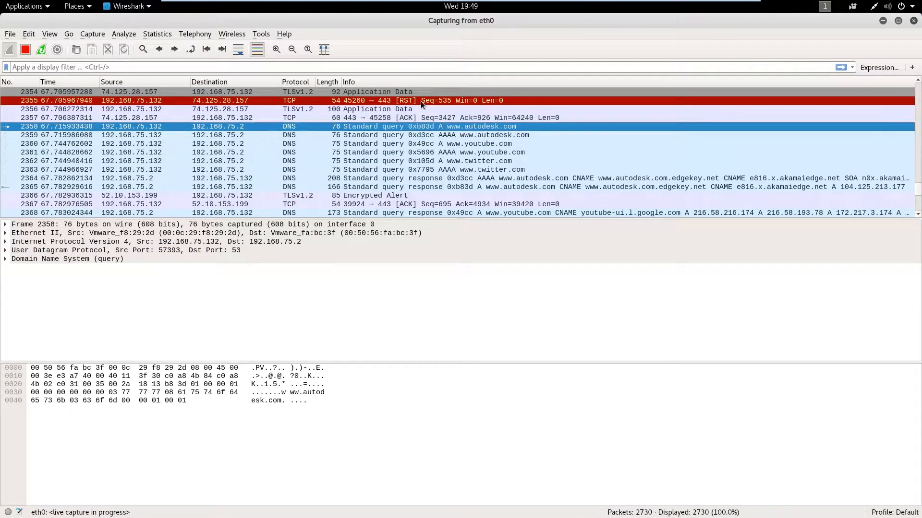
Step forward from TLS packet 2334 past the HTTP traffic to the OCSP response from 172.217.3.174, checking each packet's details
key("Down")
key("Down")
key("Down")
key("Down")
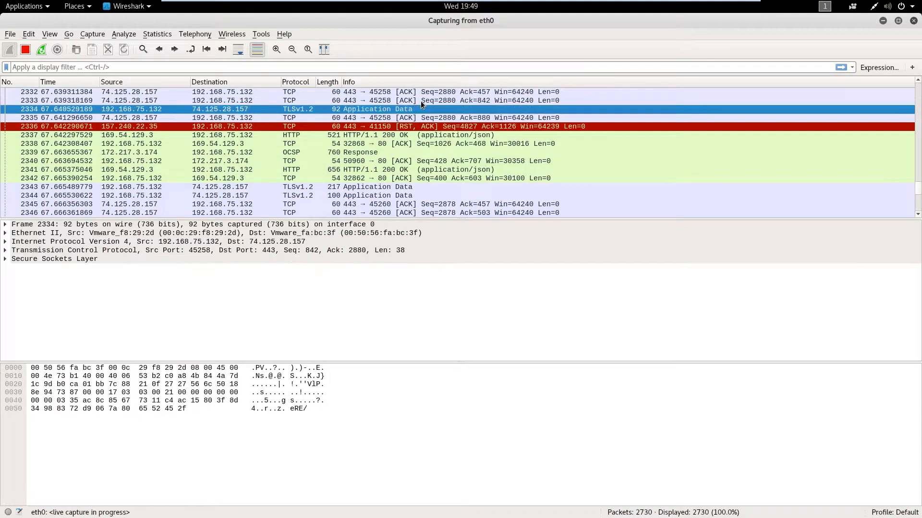
key("Down")
key("Down")
key("Down")
key("Up")
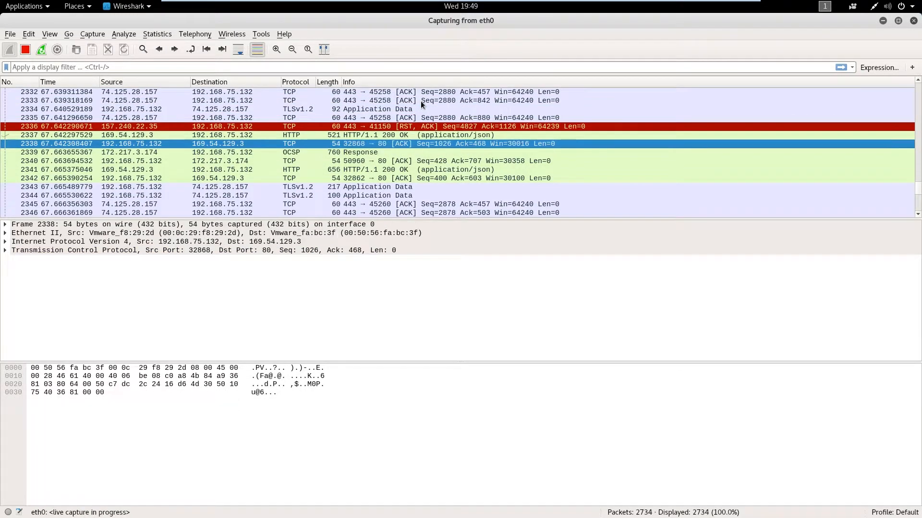
key("Down")
Examine the raw bytes of the OCSP response, from its signature data to its Content-Type and Date headers
scroll(424, 417, "down", 10)
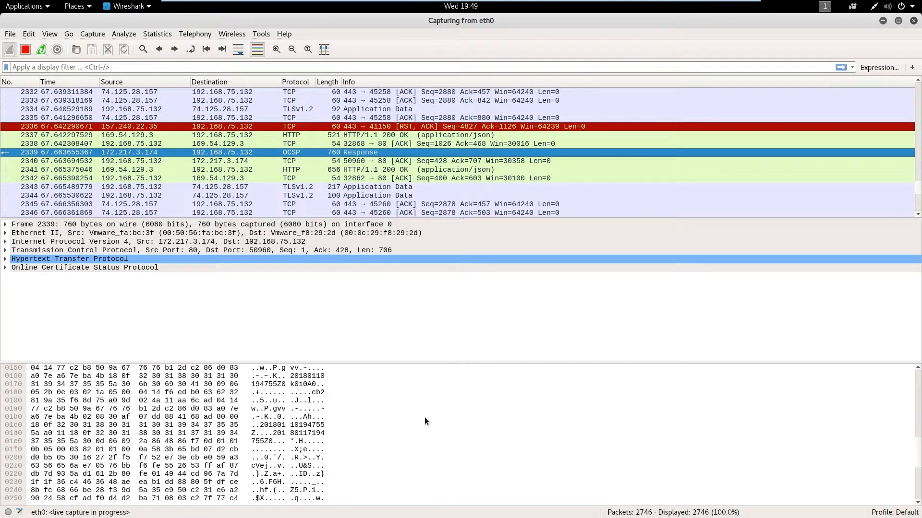
scroll(289, 443, "up", 6)
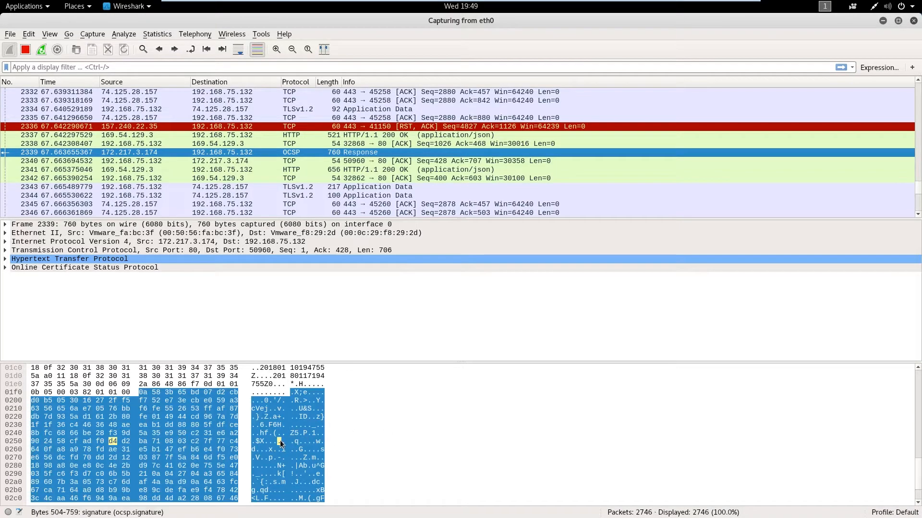
scroll(304, 406, "up", 4)
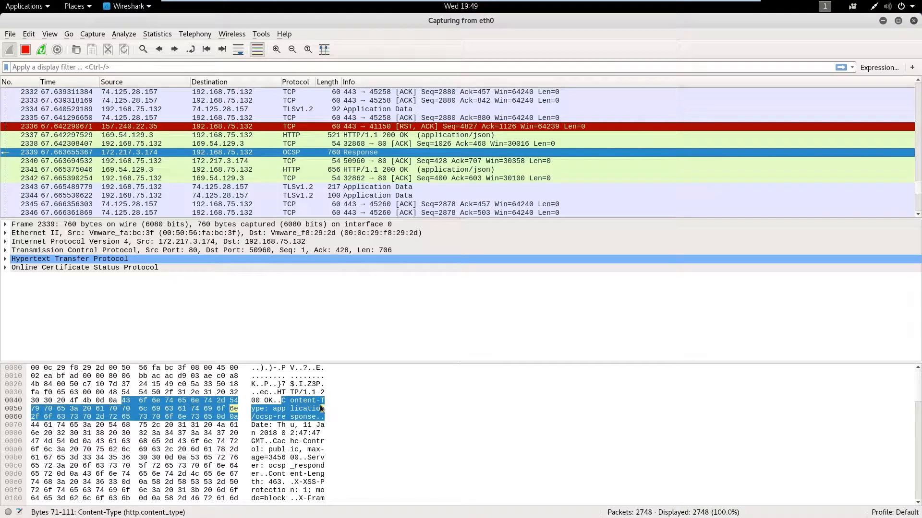
scroll(283, 430, "down", 2)
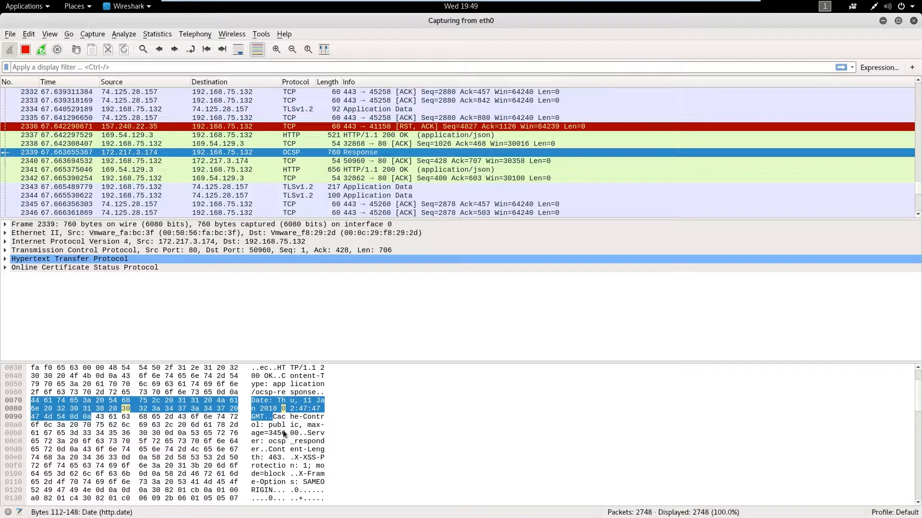
scroll(279, 440, "up", 2)
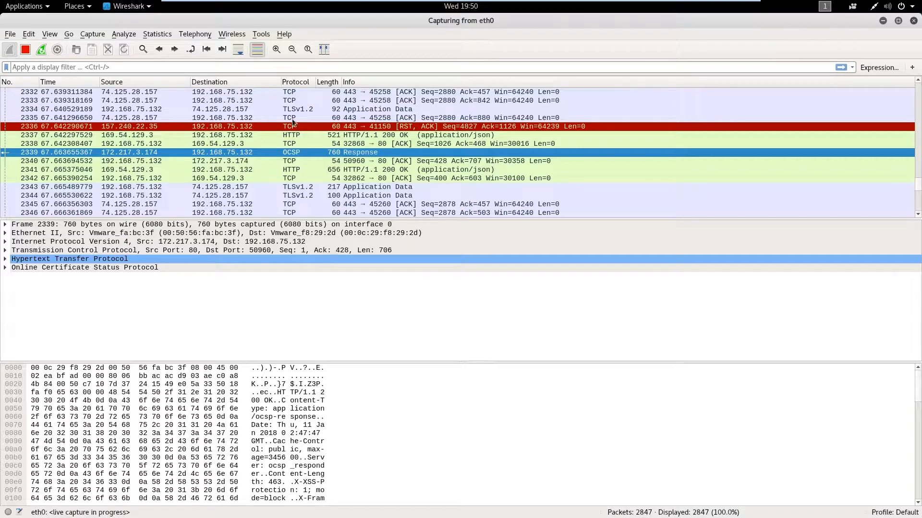
Inspect the raw bytes of the two HTTP 200 OK (application/json) responses from 169.54.129.3
left_click(330, 135)
scroll(399, 384, "down", 5)
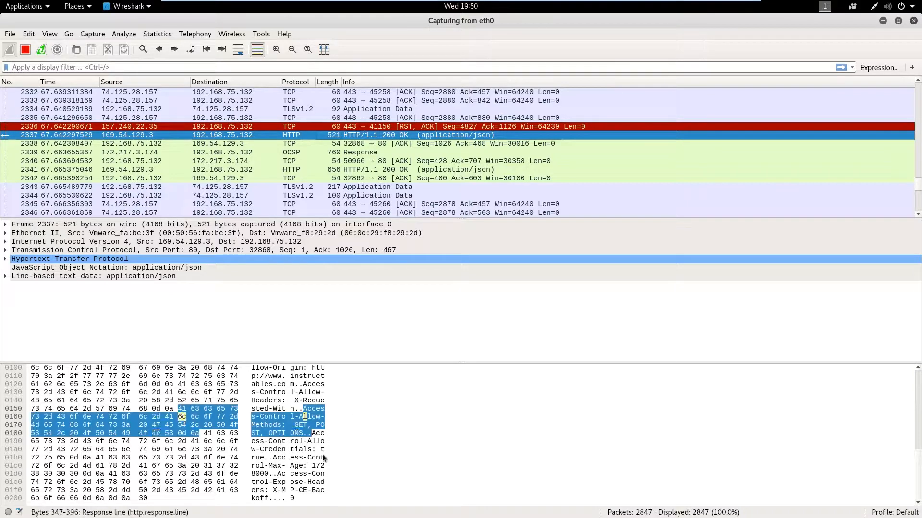
scroll(438, 413, "up", 4)
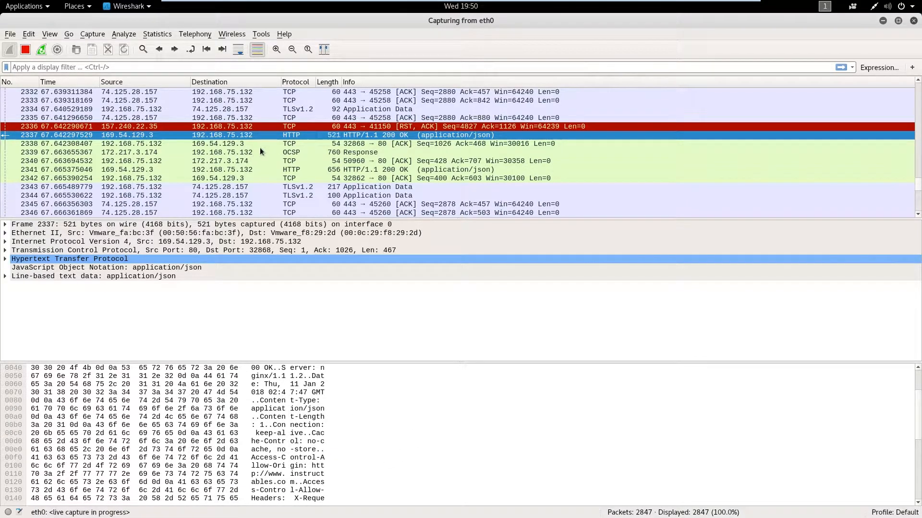
left_click(307, 168)
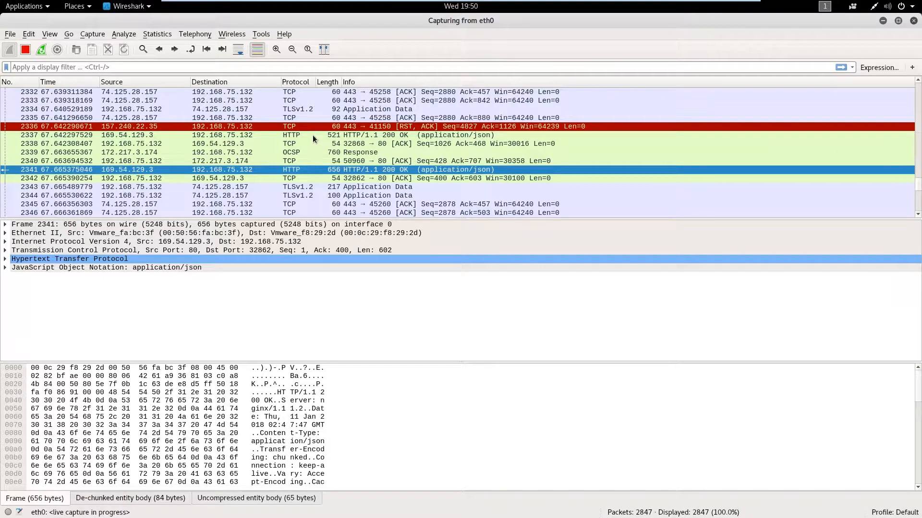
left_click(313, 135)
scroll(318, 382, "down", 2)
Browse the packet list down to the most recently captured packets
scroll(333, 191, "down", 1)
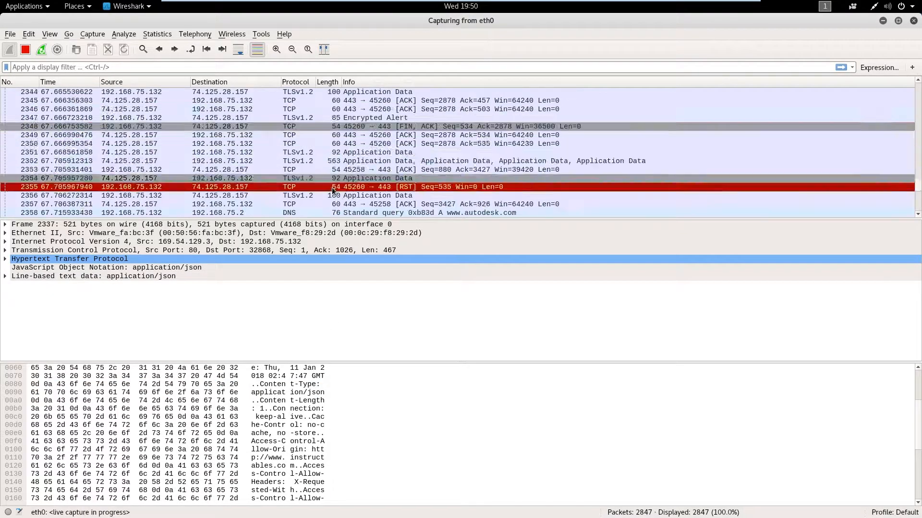
scroll(333, 191, "down", 7)
scroll(255, 156, "down", 9)
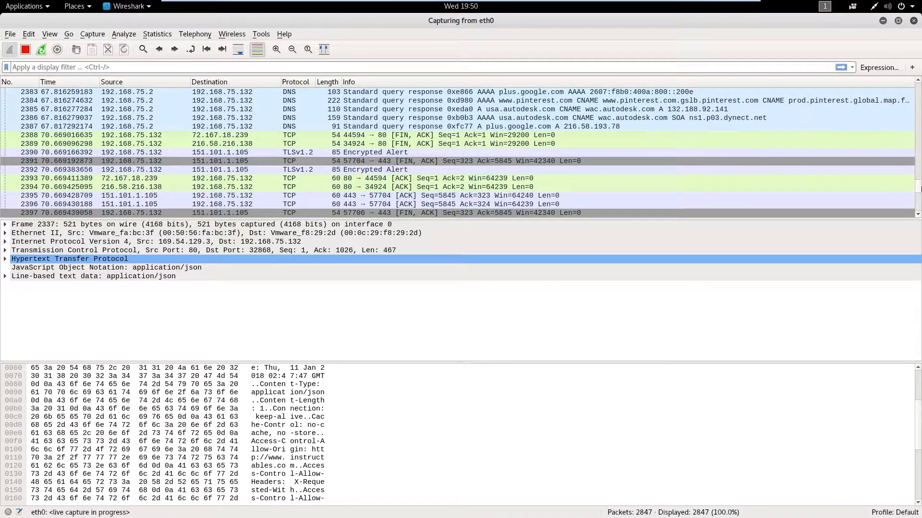
left_click_drag(918, 191, 918, 216)
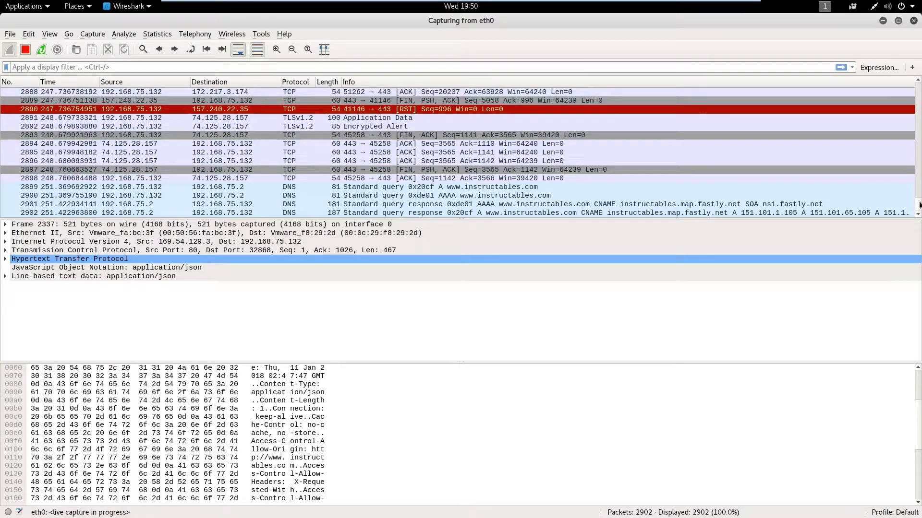
scroll(525, 125, "up", 4)
left_click_drag(918, 193, 916, 213)
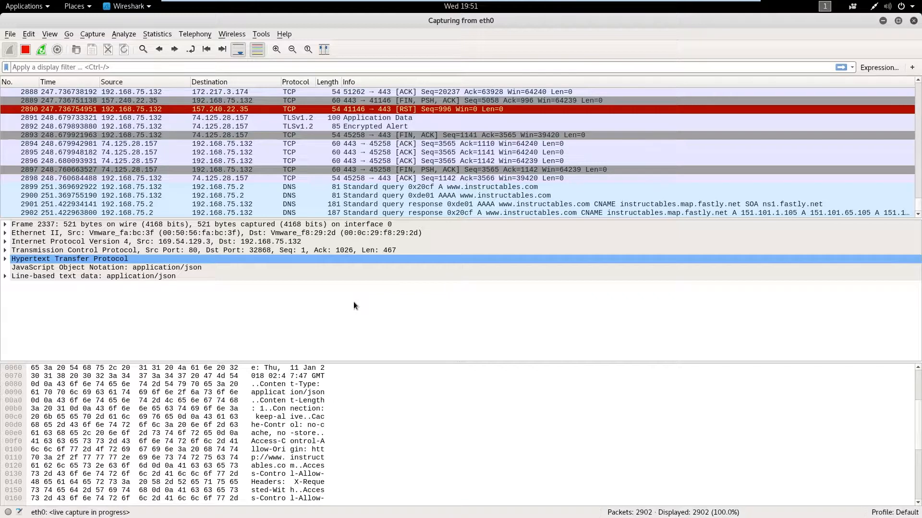
Apply the display filter http to the packet list
left_click(396, 69)
type("http")
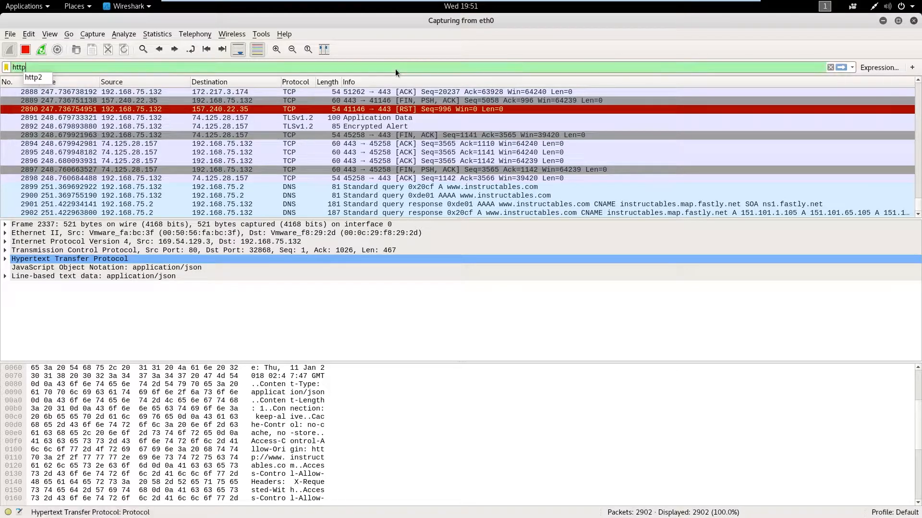
key("Return")
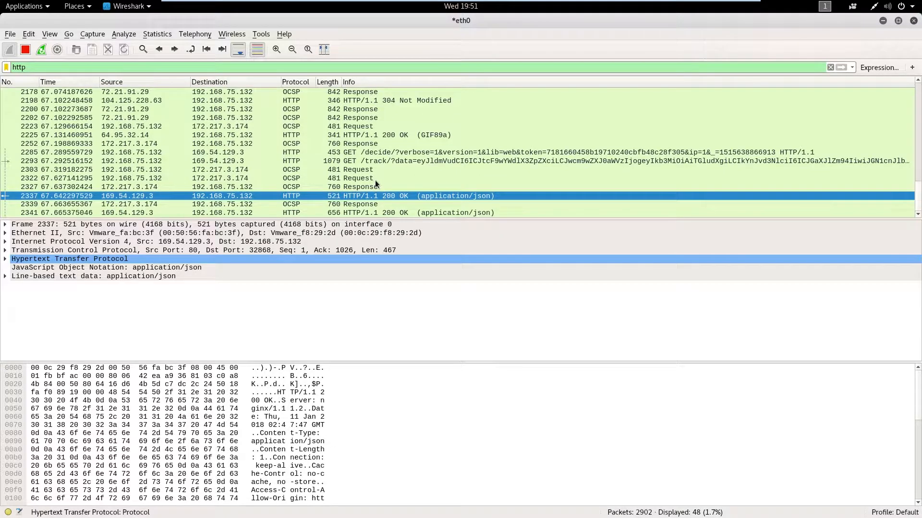
Examine OCSP response 1415 and OCSP request 1758 exchanged with 72.21.91.29 near the beginning of the filtered list
scroll(375, 180, "up", 11)
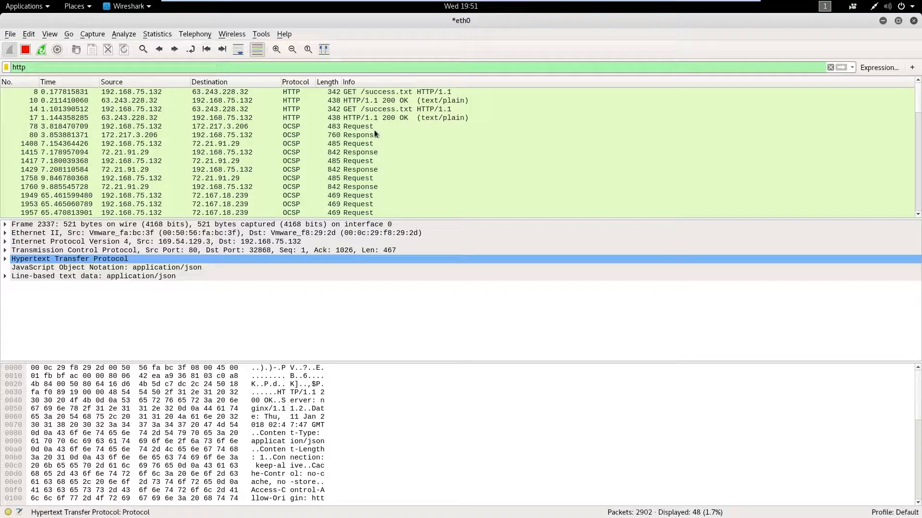
left_click(369, 152)
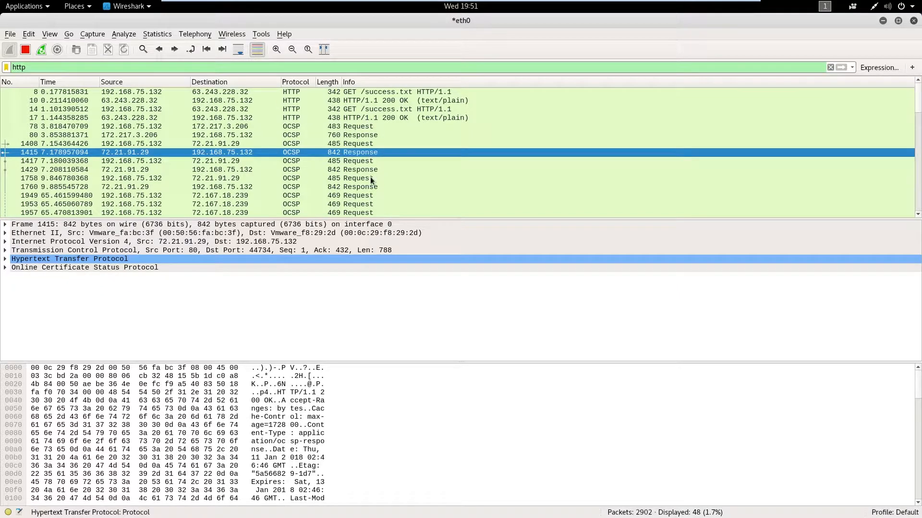
left_click(370, 179)
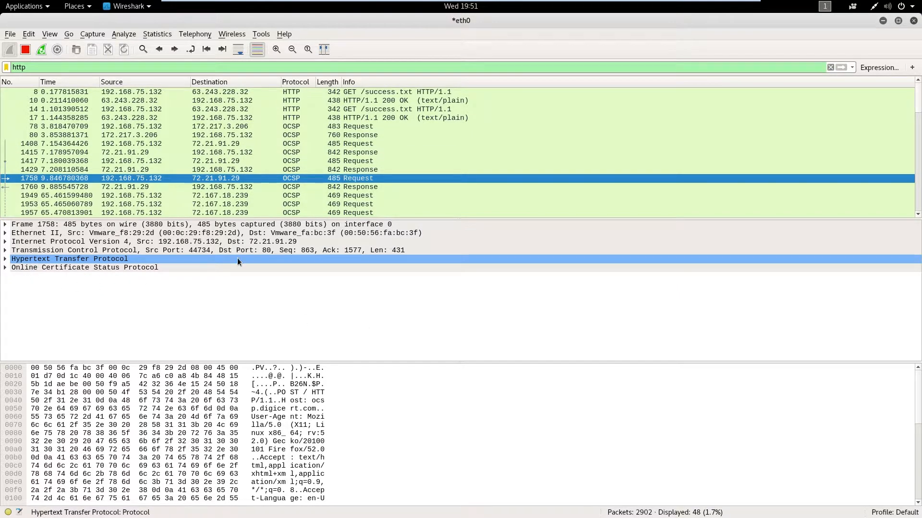
scroll(429, 156, "down", 3)
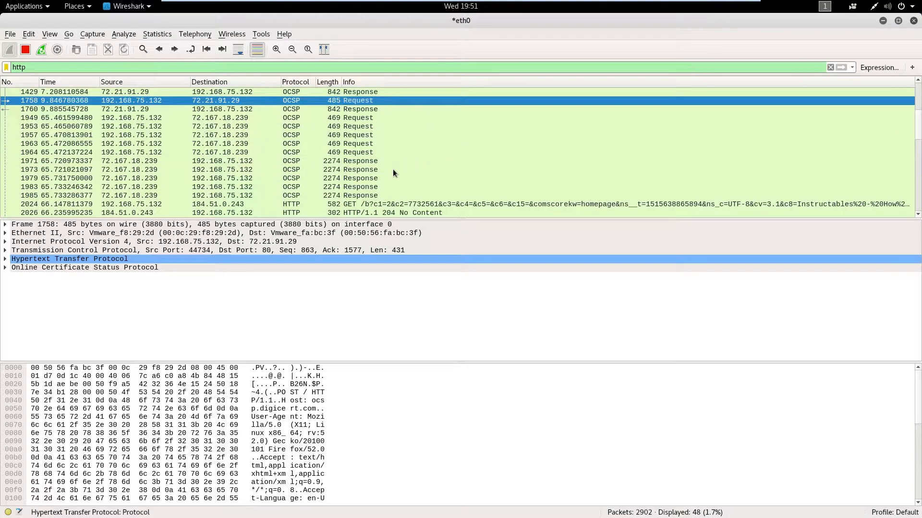
Inspect the HTTP GET requests for the instructables.com tracking pixel and mixpanel-2-latest.min.js
scroll(391, 183, "down", 4)
left_click(402, 204)
left_click(406, 169)
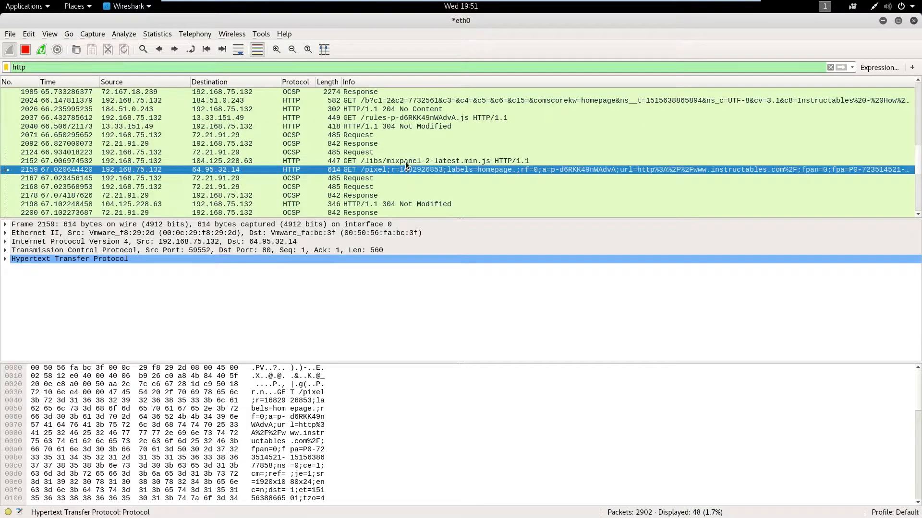
left_click(405, 161)
scroll(379, 191, "down", 4)
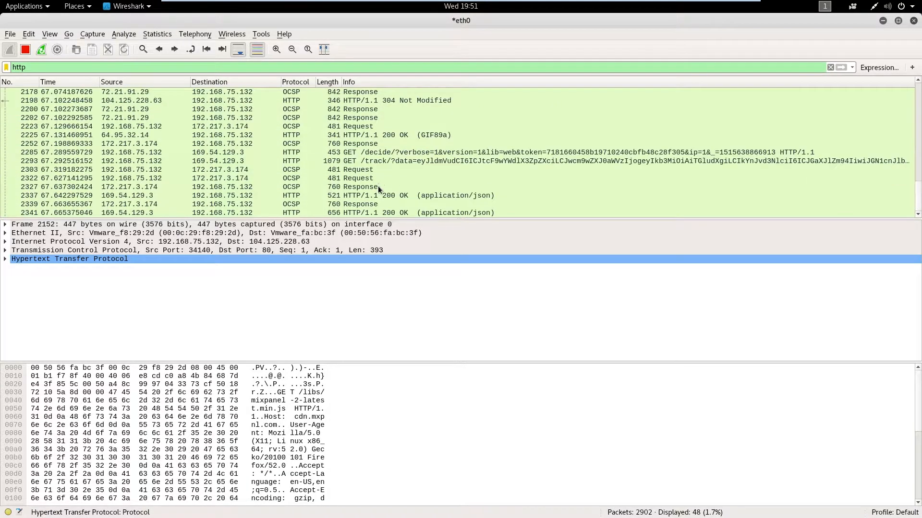
Compare the source and destination details of JSON response 2341, OCSP request 2223 and OCSP response 2202
left_click(382, 212)
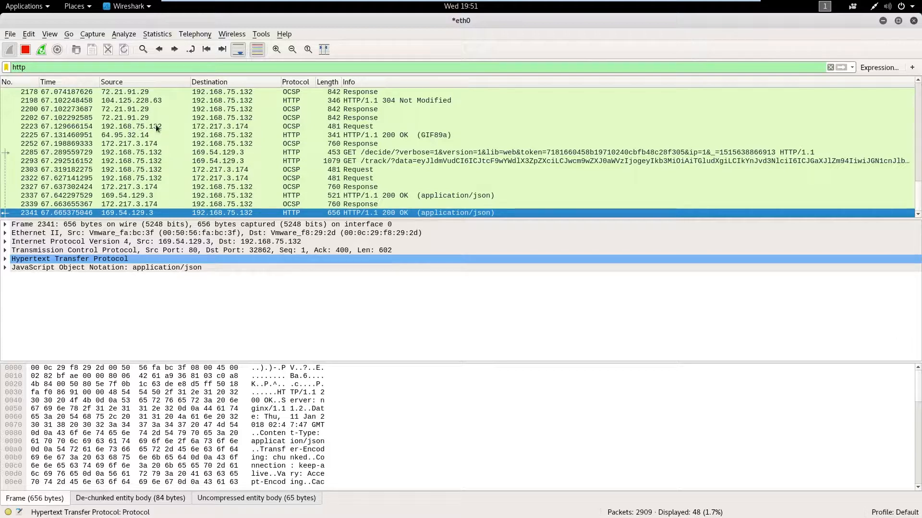
left_click(109, 127)
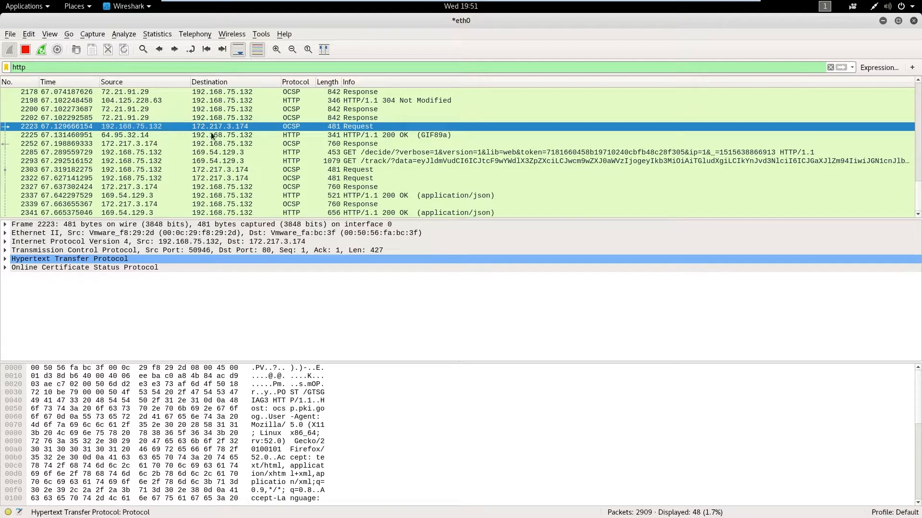
left_click(233, 118)
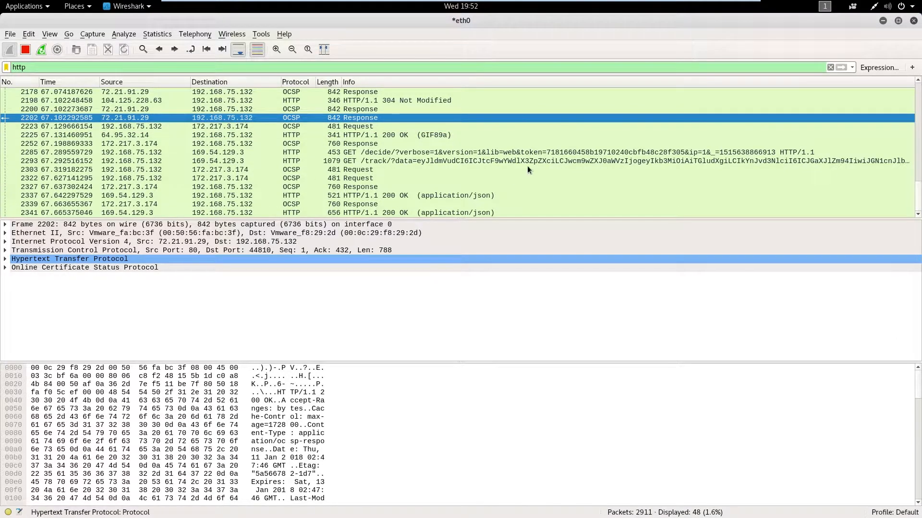
Show the raw data of JSON response 2341 as bits with ASCII text and look through it
left_click(433, 211)
right_click(448, 389)
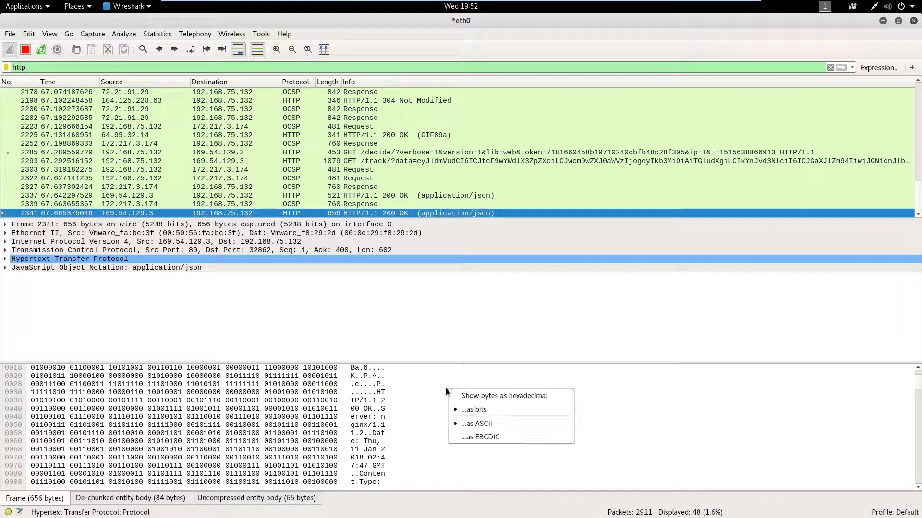
left_click(504, 425)
scroll(258, 394, "down", 2)
scroll(294, 427, "up", 3)
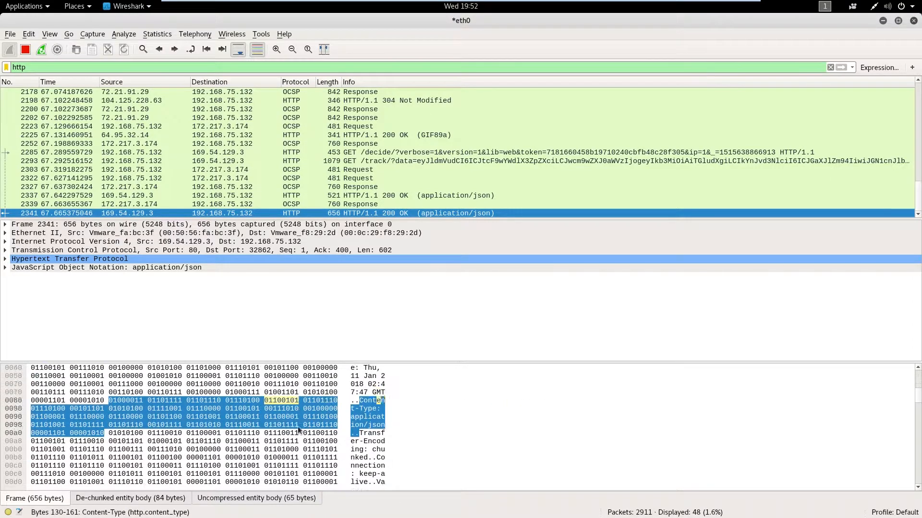
Switch the raw data of JSON response 2341 back to hexadecimal bytes
right_click(439, 390)
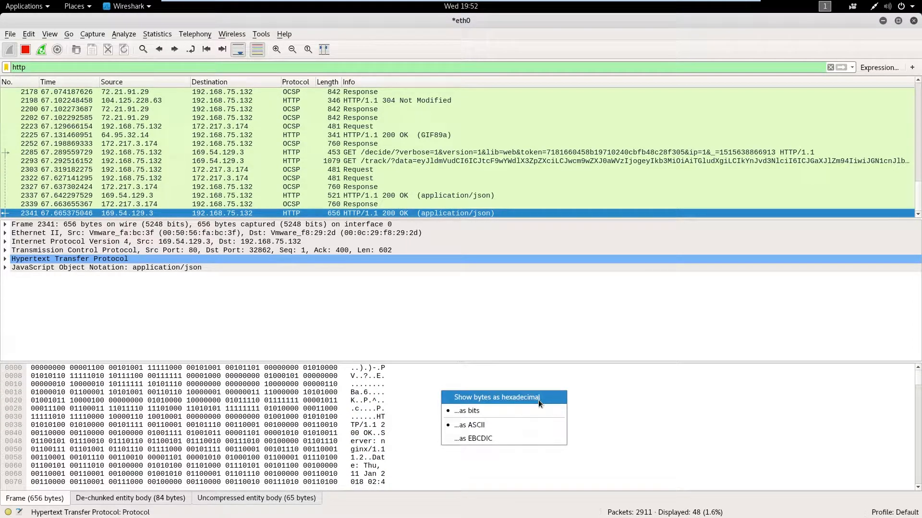
left_click(538, 399)
right_click(396, 392)
left_click(462, 404)
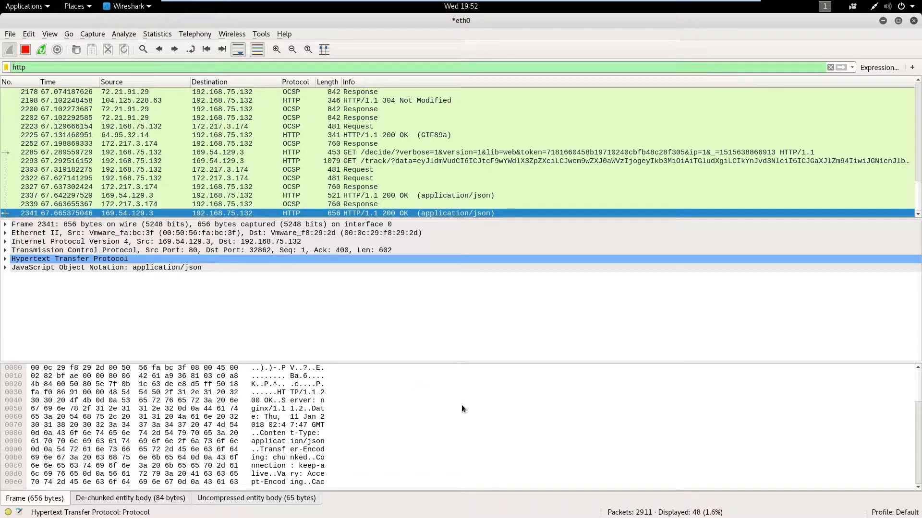
Display the raw packet data as bits with the text decoded as EBCDIC
right_click(437, 392)
left_click(476, 413)
right_click(452, 397)
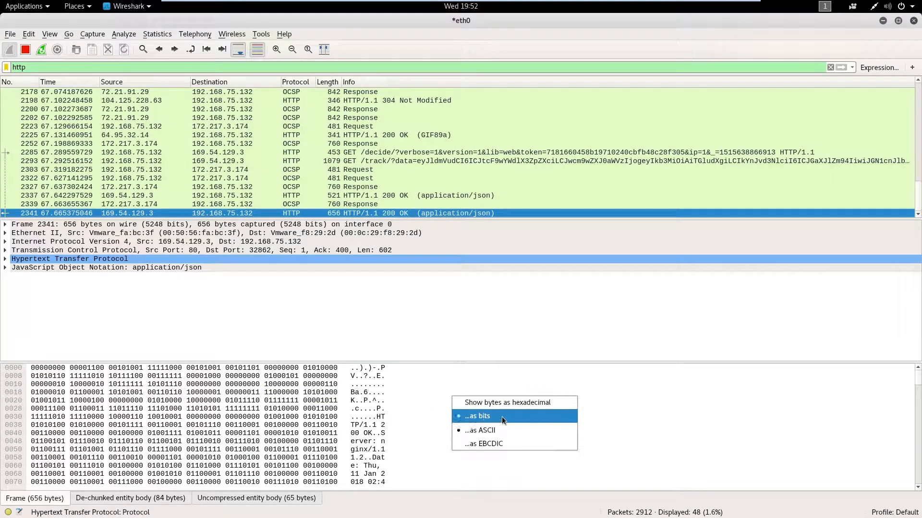
left_click(499, 442)
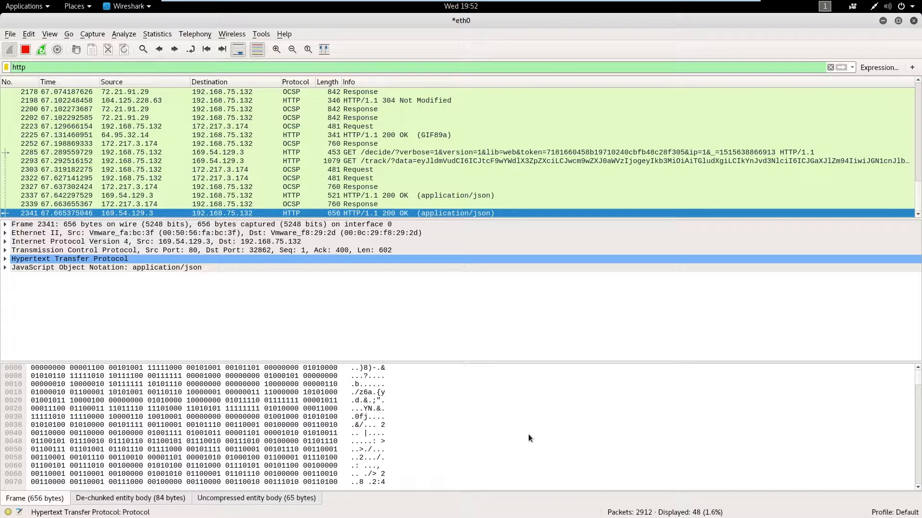
Return the raw data display to hexadecimal bytes with ASCII text, and select JSON response 2337
right_click(446, 406)
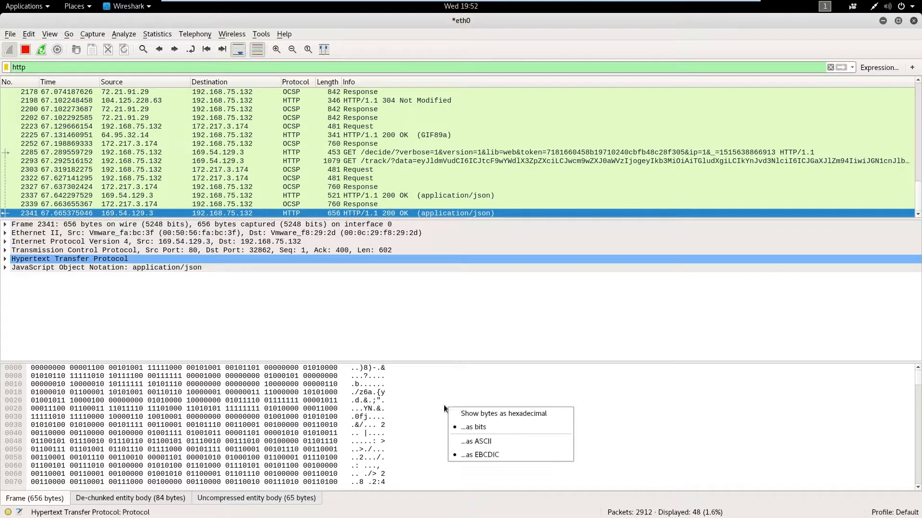
left_click(509, 443)
right_click(497, 396)
left_click(550, 407)
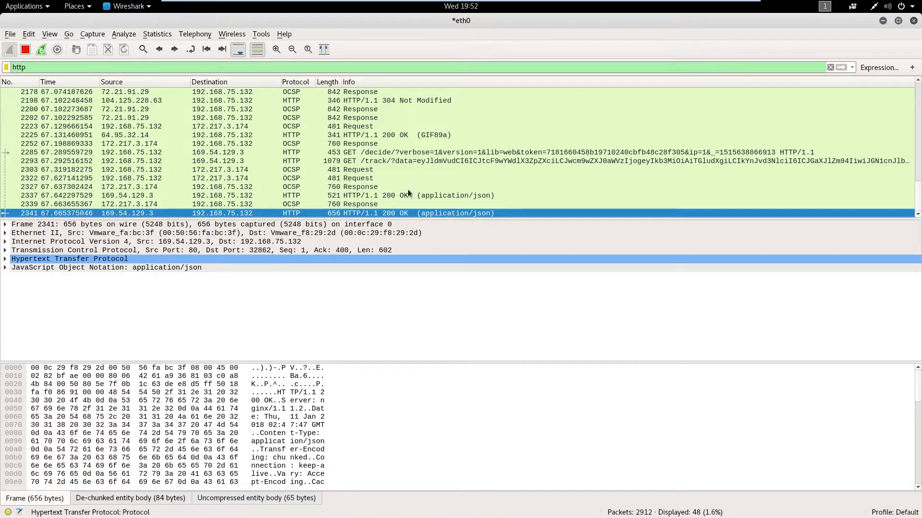
left_click(392, 197)
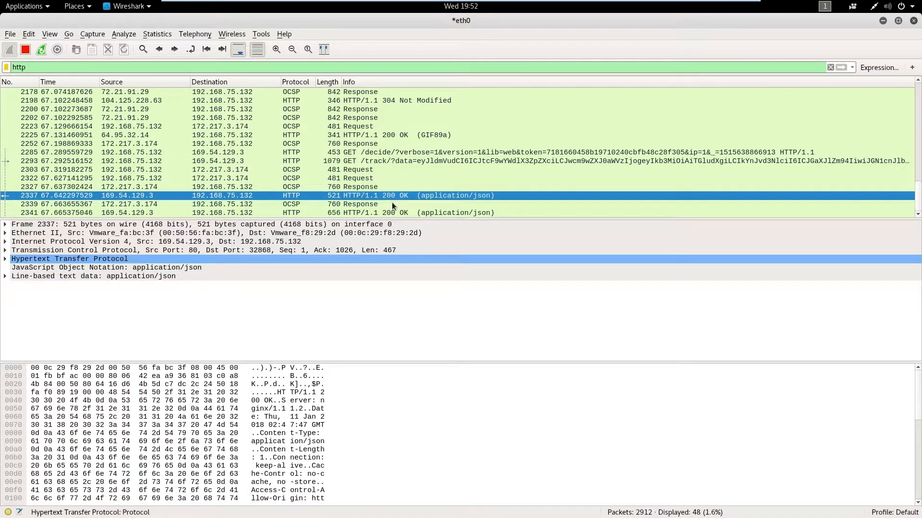
Select OCSP response 2339 and look through its raw bytes from start to end
left_click(391, 203)
left_click(387, 212)
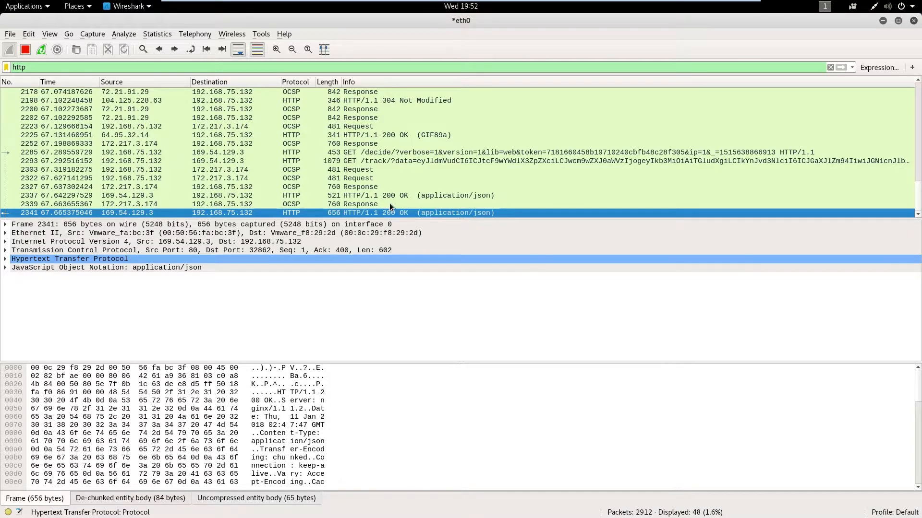
left_click(390, 203)
scroll(399, 419, "down", 10)
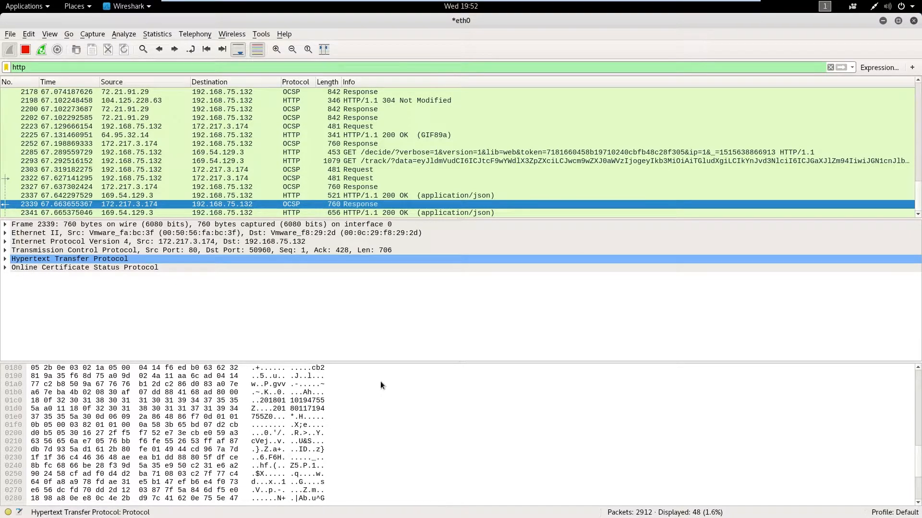
scroll(381, 401, "up", 10)
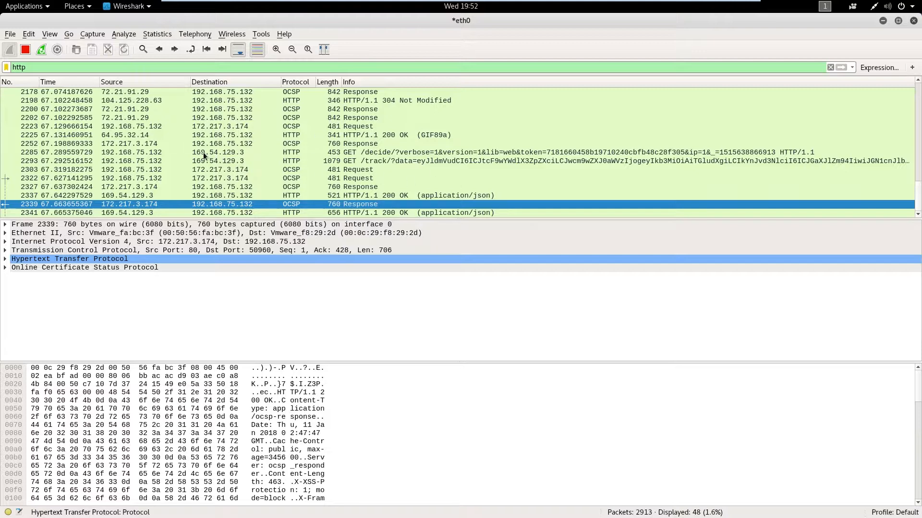
scroll(246, 152, "up", 6)
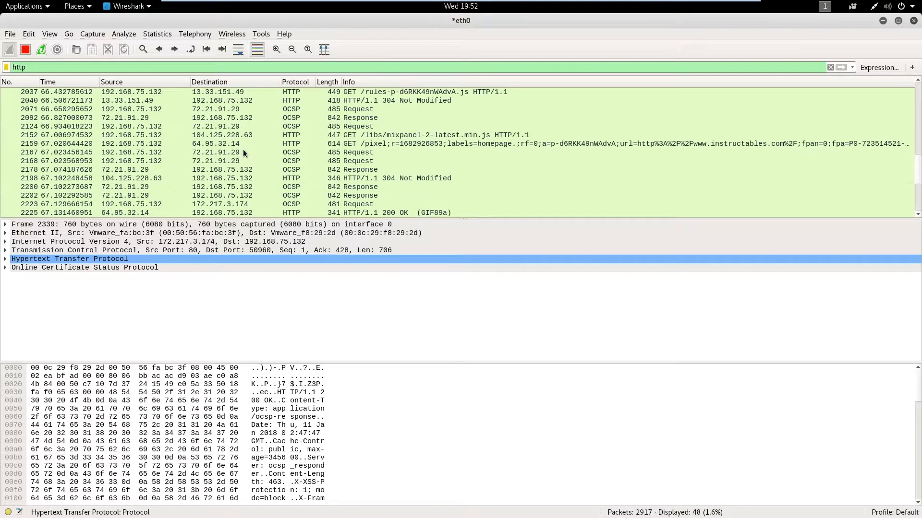
scroll(254, 120, "down", 6)
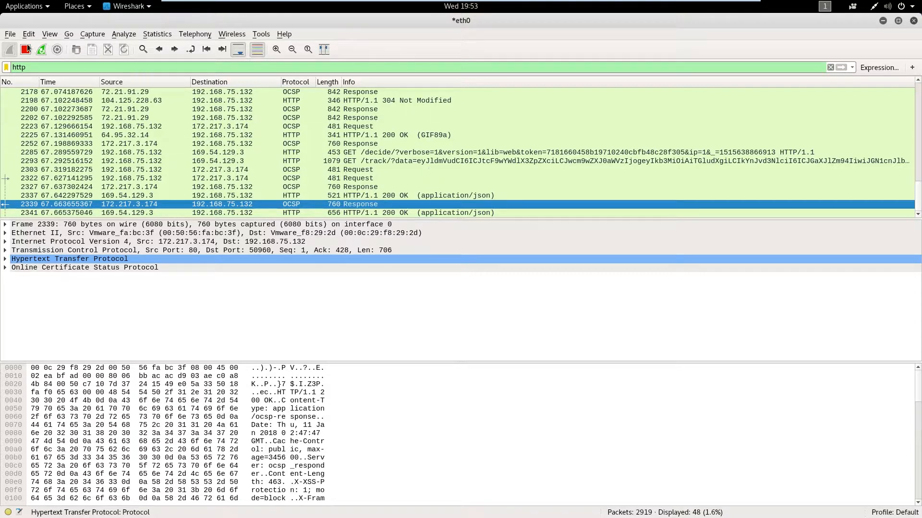
left_click(11, 35)
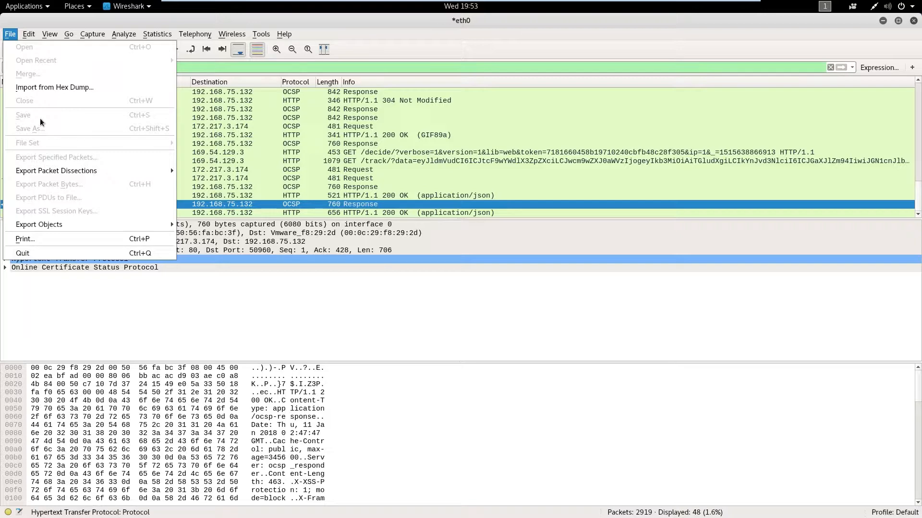
left_click(353, 139)
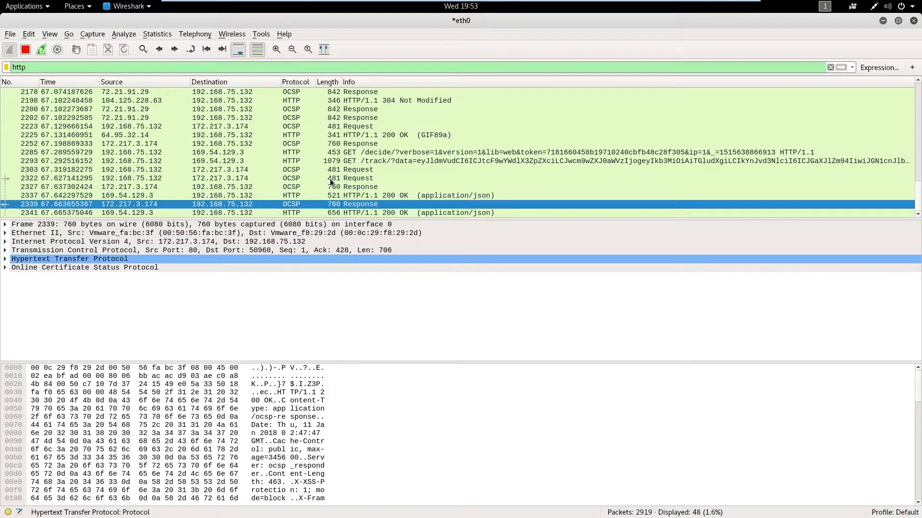
Inspect several earlier packets individually, including GET requests 2037 and 2024 and OCSP request 1964
scroll(317, 168, "up", 10)
left_click(403, 109)
left_click(404, 120)
left_click(403, 151)
left_click(399, 169)
scroll(405, 169, "down", 6)
left_click(406, 170)
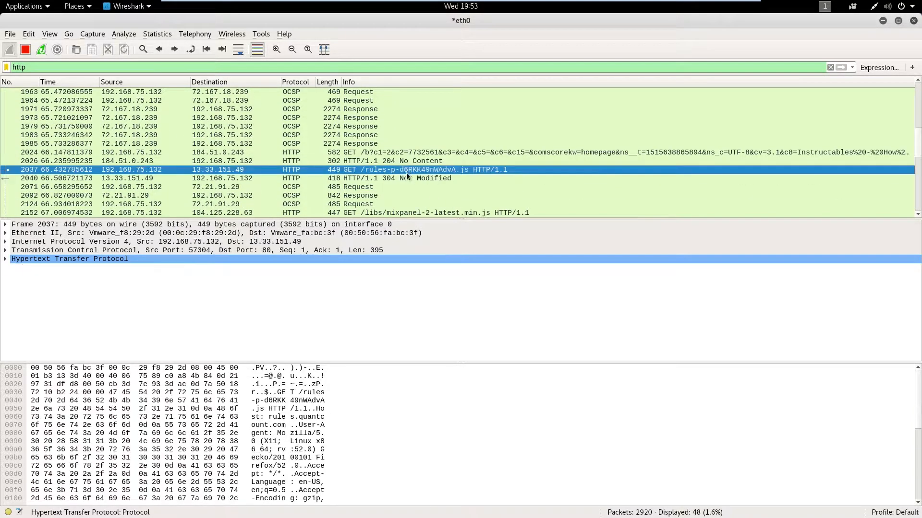
left_click(401, 152)
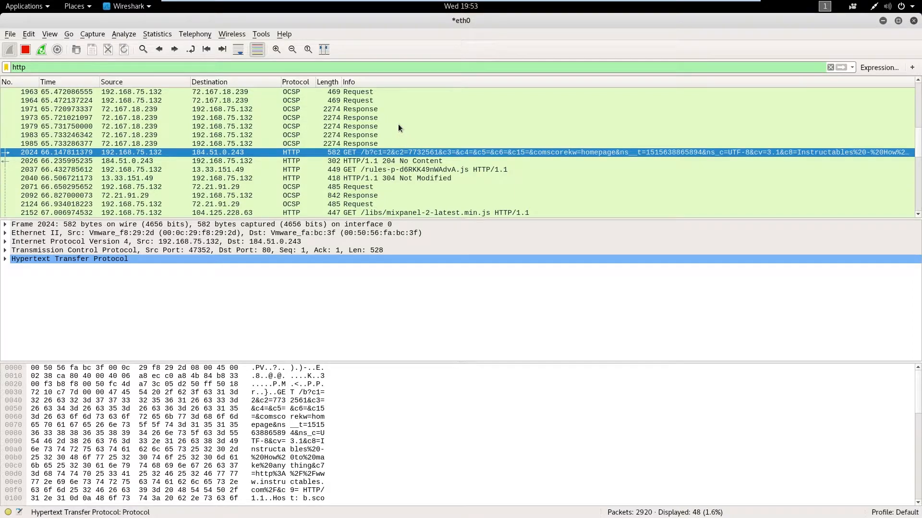
left_click(398, 124)
scroll(398, 125, "up", 1)
left_click(398, 126)
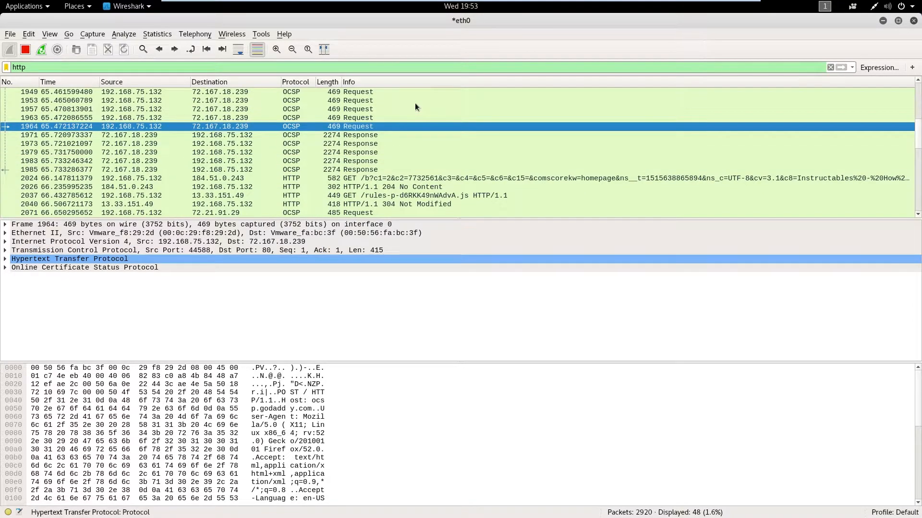
Go back packet by packet to the first filtered entry, the GET /success.txt request in packet 8
left_click(415, 103)
key("Up")
key("Up")
key("Up")
key("Up")
key("Up")
key("Up")
key("Up")
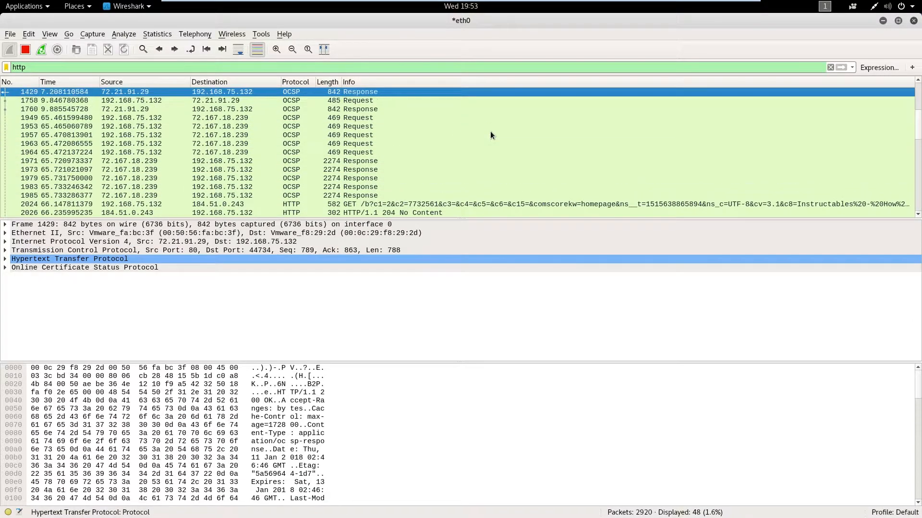
key("Up")
key("Up")
key("Up")
key("Up")
key("Up")
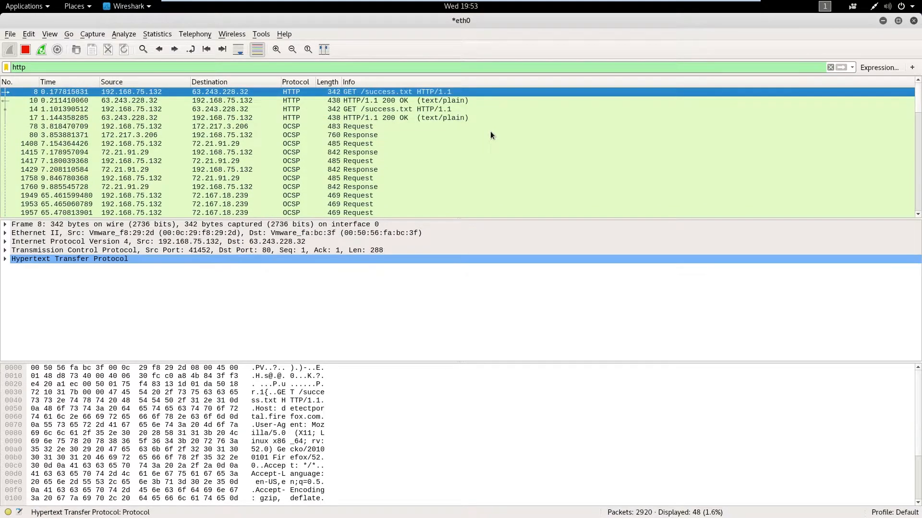
Go forward through the filtered packets one at a time to the GET /rules-p-d6RKK49nWAdvA.js request in packet 2037
key("Down")
key("Down")
key("Down")
key("Down")
key("Down")
key("Down")
key("Down")
key("Down")
key("Down")
key("Down")
key("Down")
key("Down")
key("Down")
key("Down")
key("Down")
key("Down")
key("Down")
key("Down")
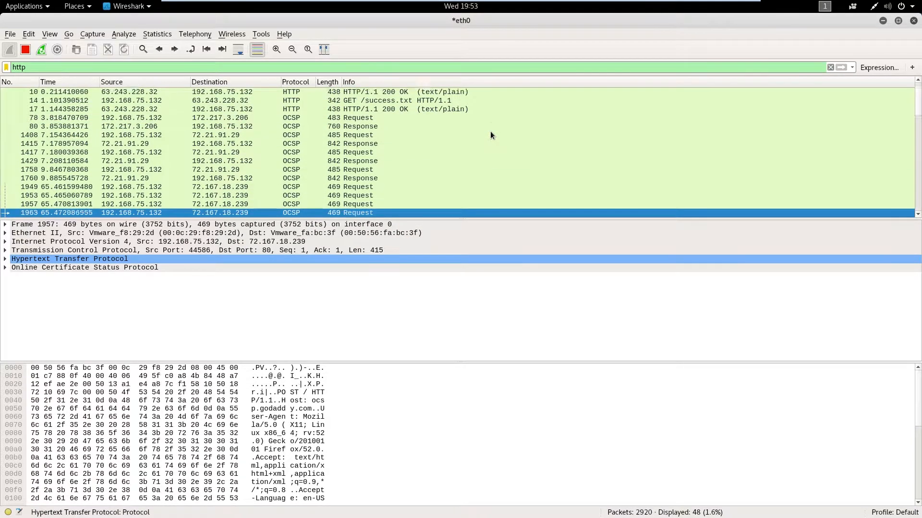
key("Down")
key("Down")
key("Down")
key("Down")
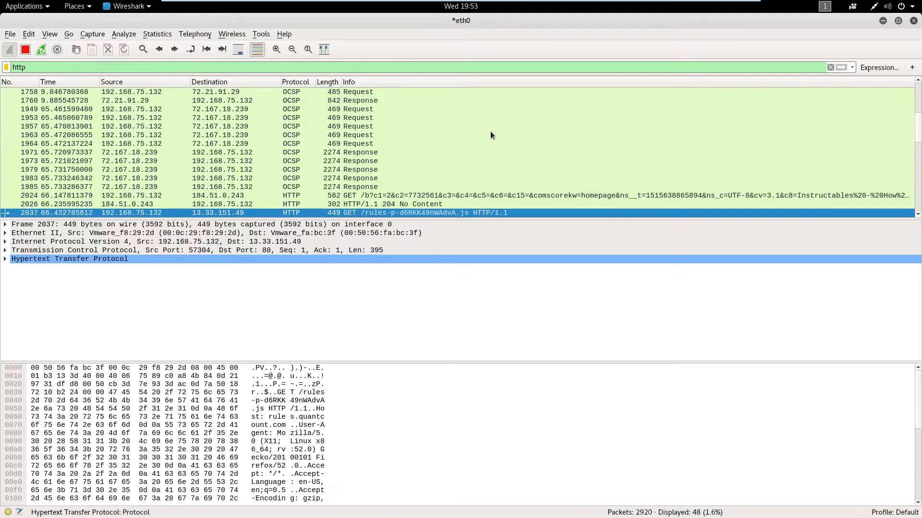
key("Down")
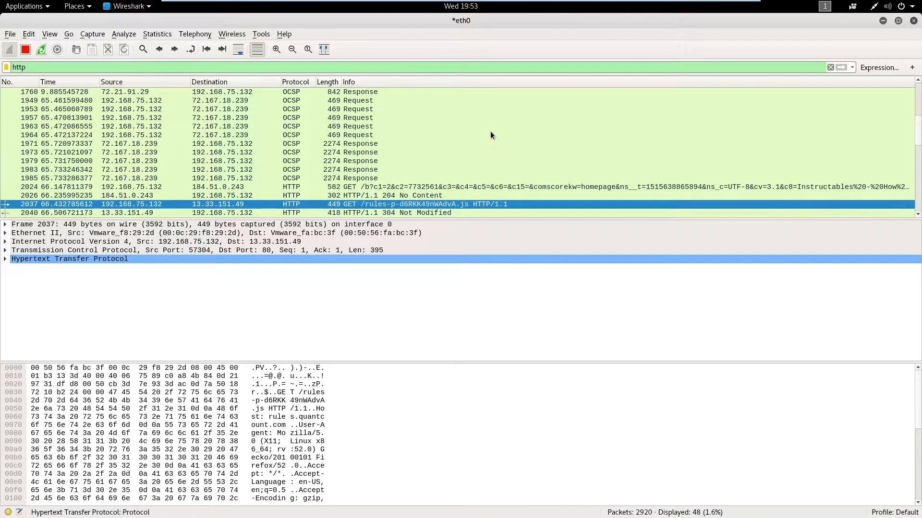
Continue through the following packets to the GET /libs/mixpanel-2-latest.min.js request in packet 2152
key("Down")
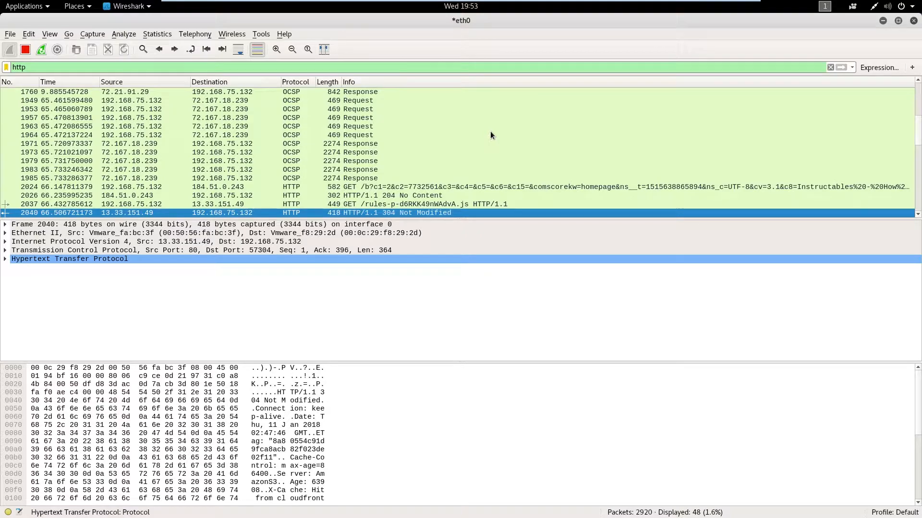
key("Down")
key("Down")
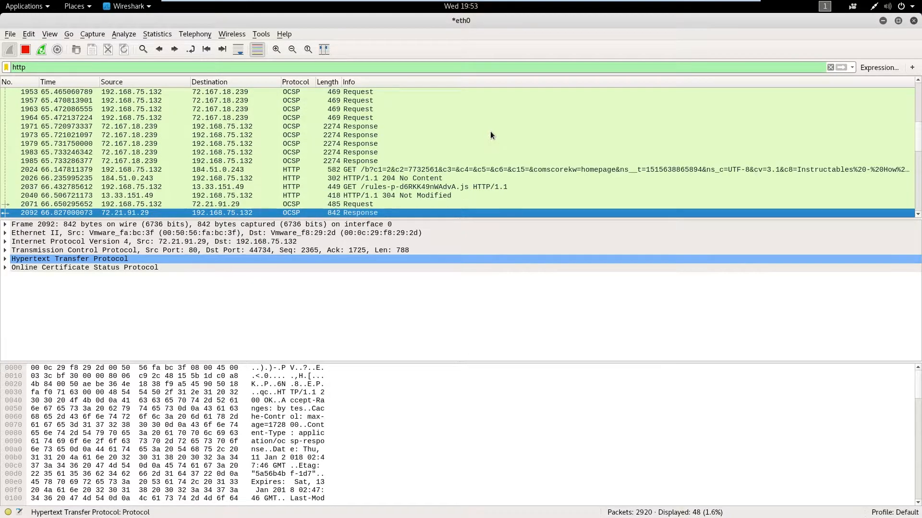
key("Down")
key("Down")
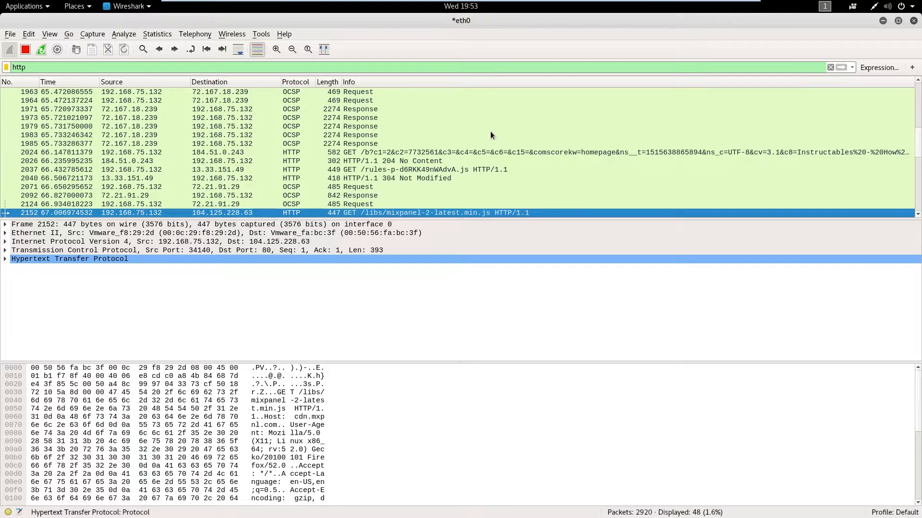
Advance through the OCSP and HTTP packets to the GET /track request in packet 2293
key("Down")
key("Down")
key("Down")
key("Down")
key("Down")
key("Down")
key("Down")
key("Down")
key("Down")
key("Down")
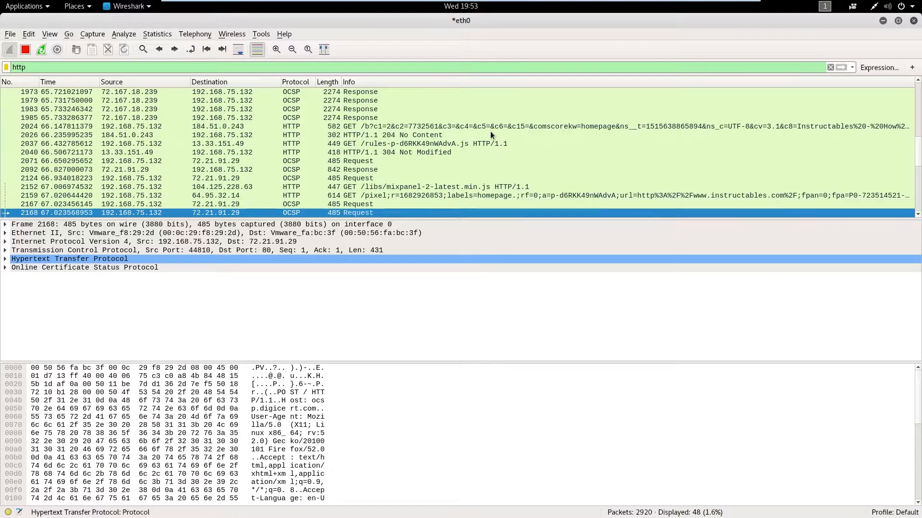
key("Down")
key("Down")
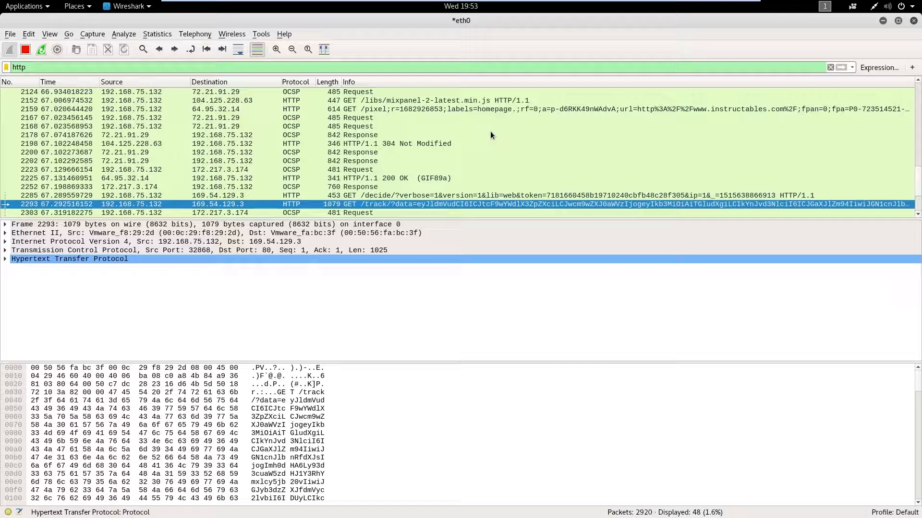
Examine the raw bytes of the GET /track request, from the encoded query data through the host and referer headers
scroll(354, 402, "down", 1)
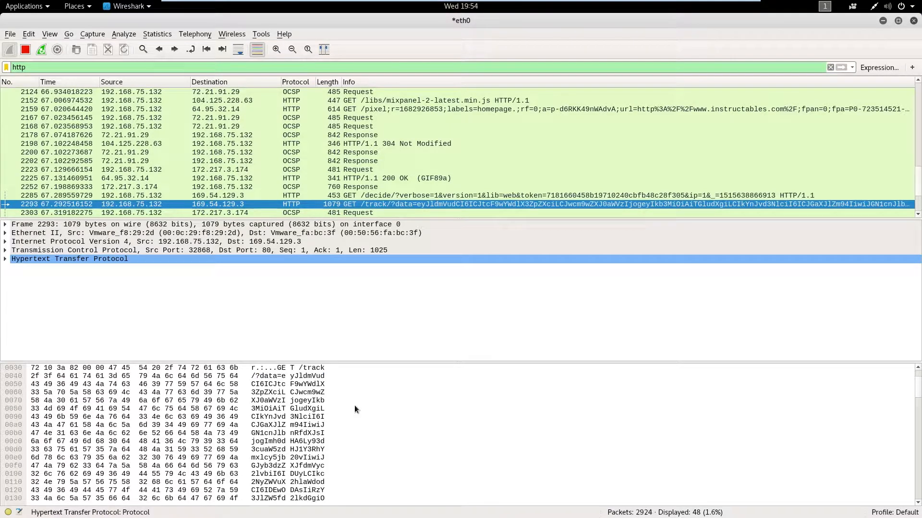
scroll(375, 436, "down", 13)
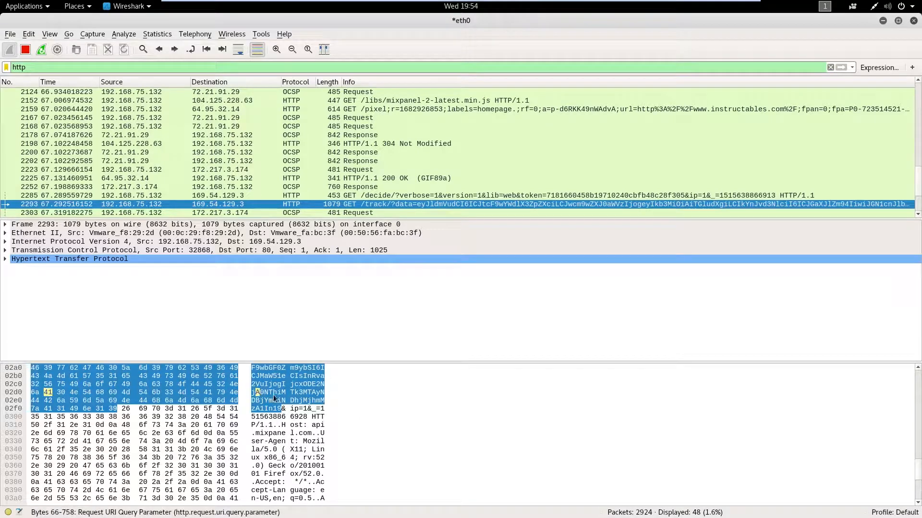
scroll(370, 408, "up", 10)
scroll(371, 413, "up", 4)
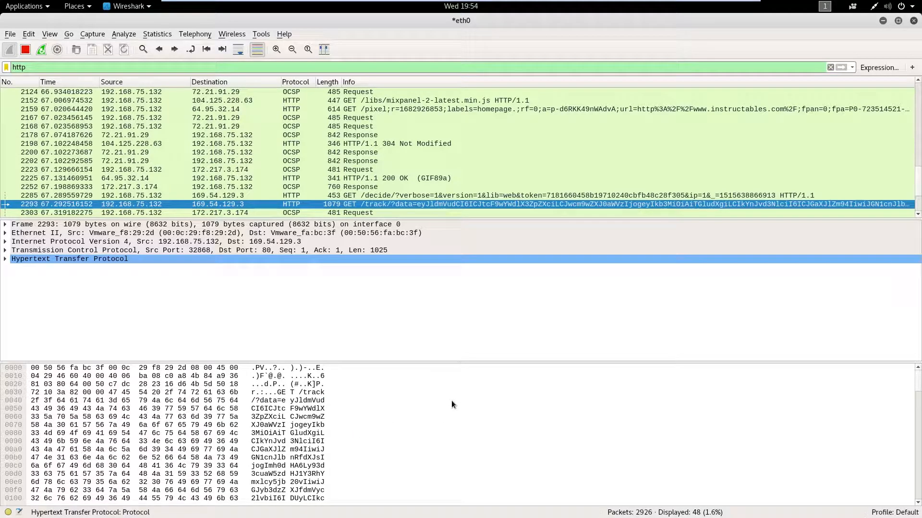
scroll(384, 400, "down", 8)
scroll(392, 426, "down", 6)
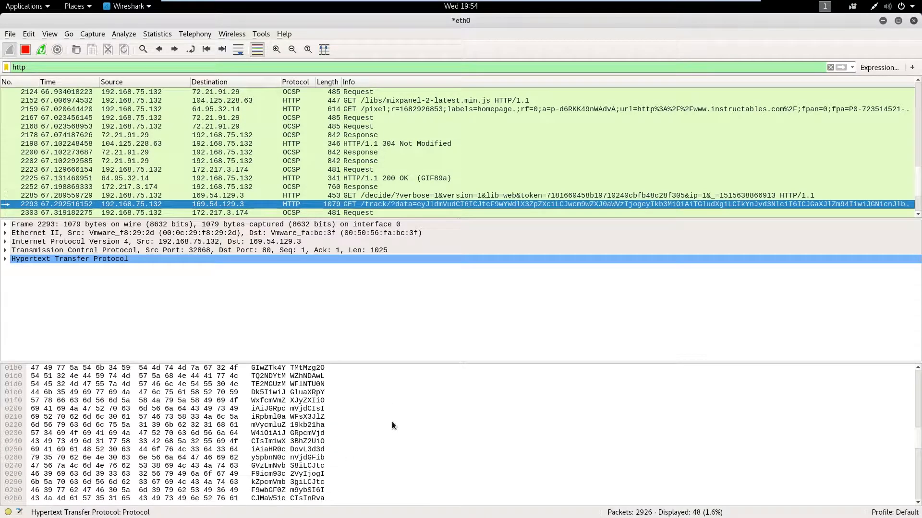
scroll(376, 398, "down", 1)
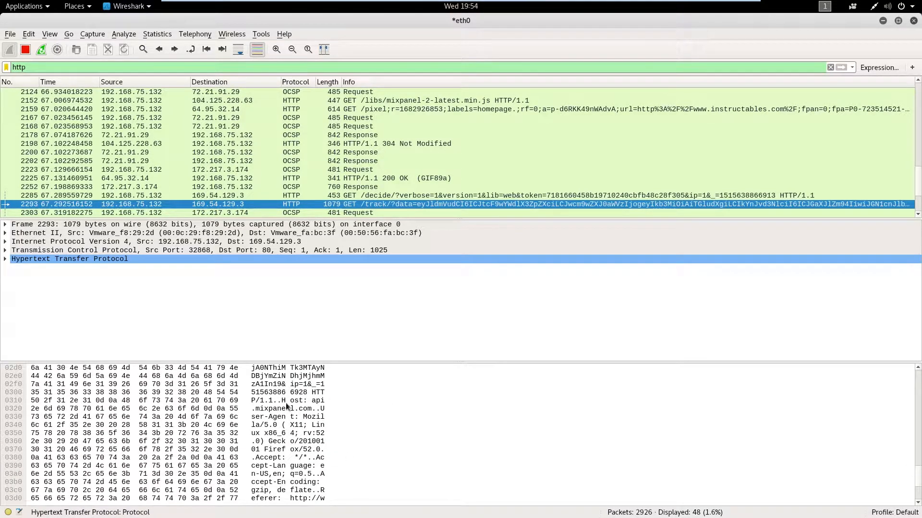
scroll(410, 410, "down", 2)
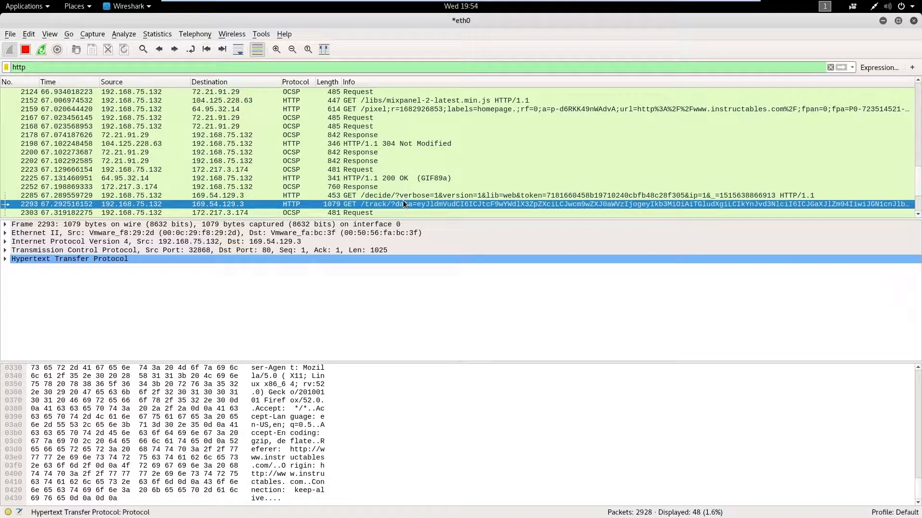
Step through the remaining packets to the last filtered entry, the text/plain response in packet 2941
key("Down")
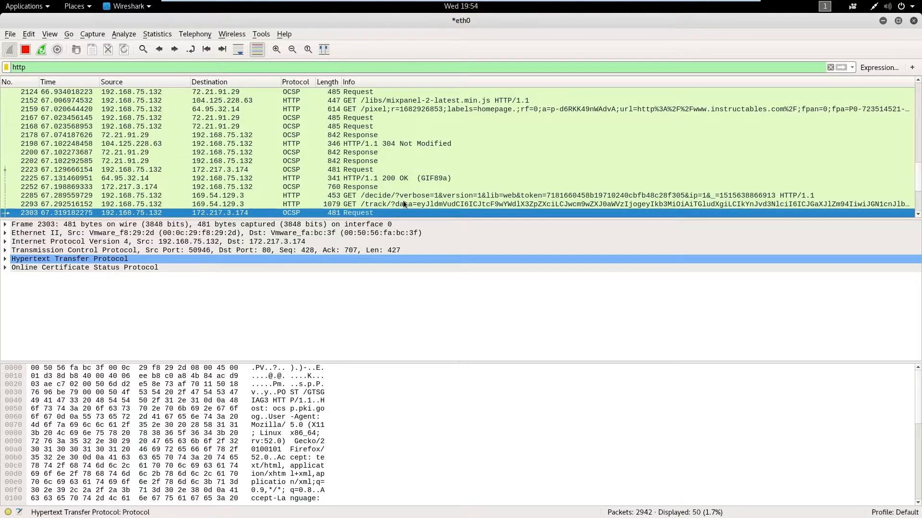
key("Down")
key("Down")
key("Down")
key("Down")
key("Down")
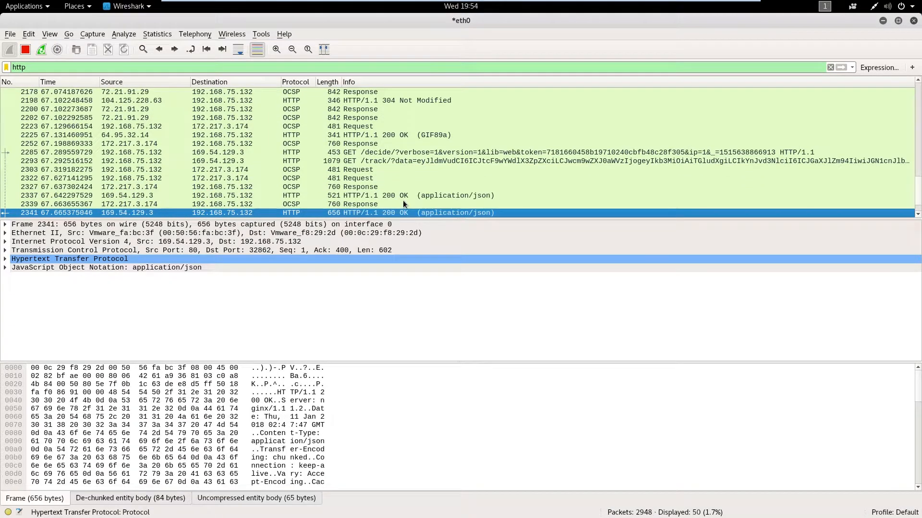
key("Down")
key("Down")
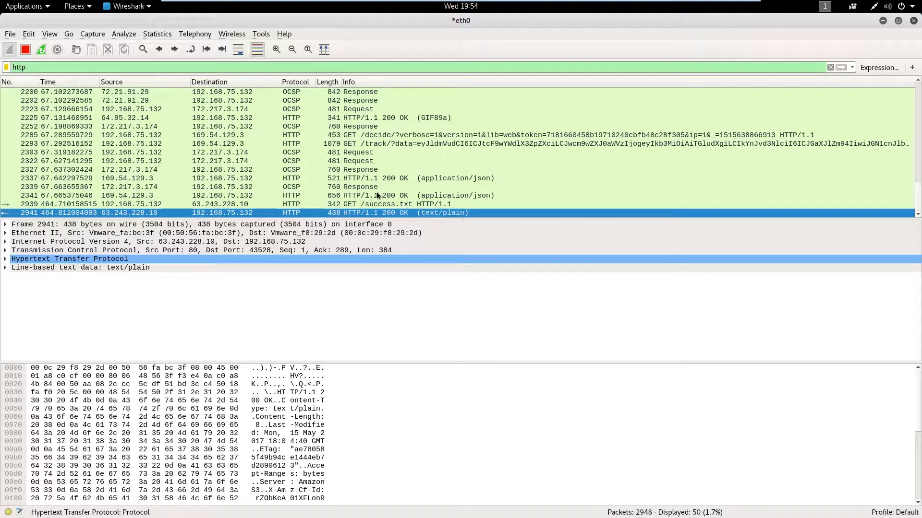
Review the whole HTTP-filtered packet list, comparing the source and destination addresses and protocols
scroll(369, 192, "up", 5)
scroll(370, 192, "up", 5)
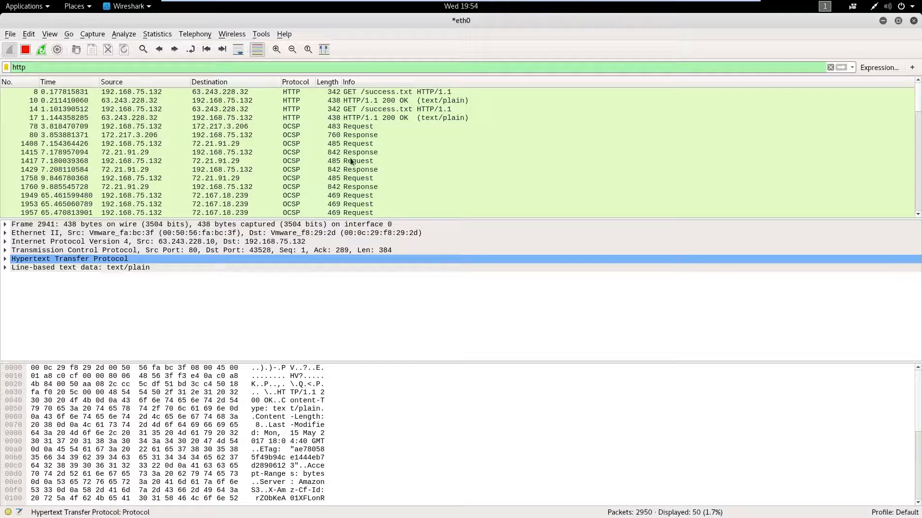
scroll(346, 142, "down", 12)
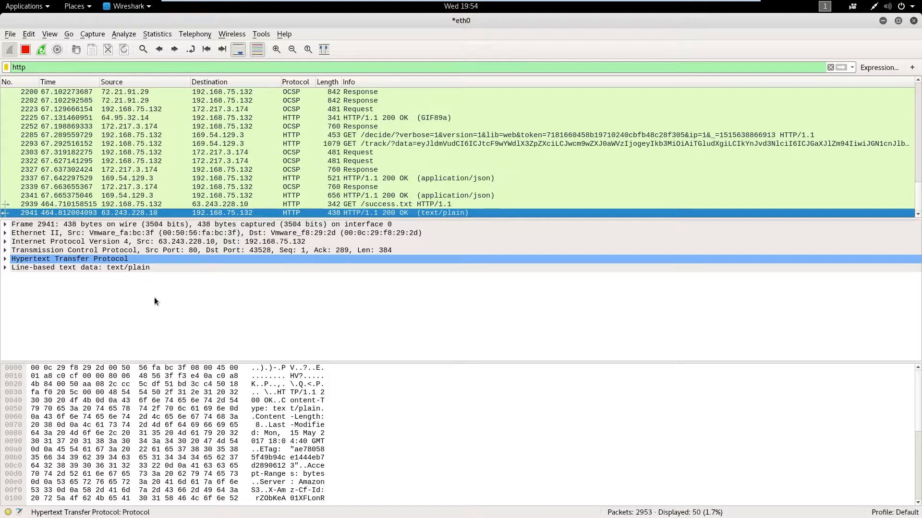
scroll(307, 171, "up", 12)
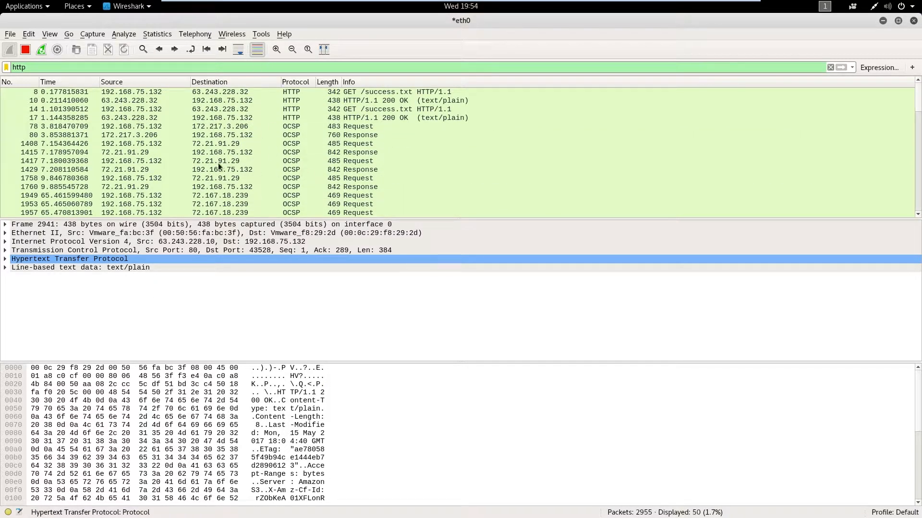
scroll(201, 178, "down", 8)
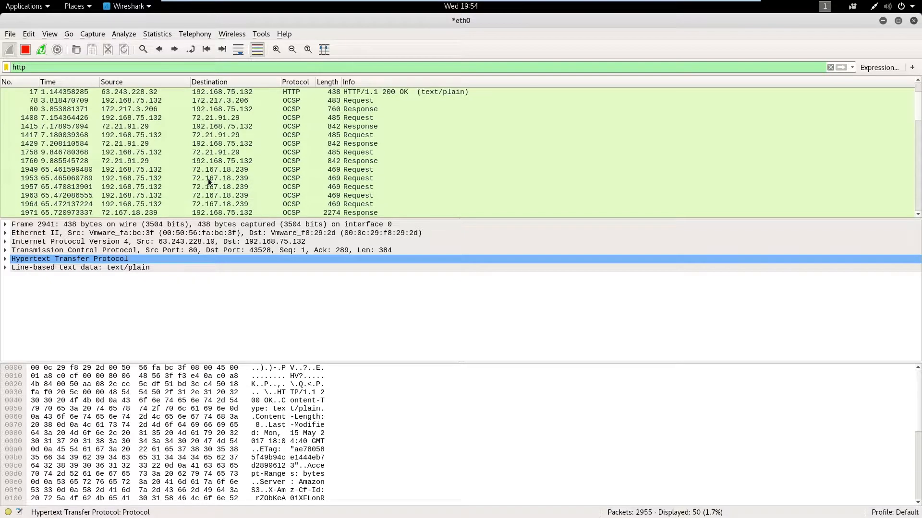
scroll(203, 182, "down", 3)
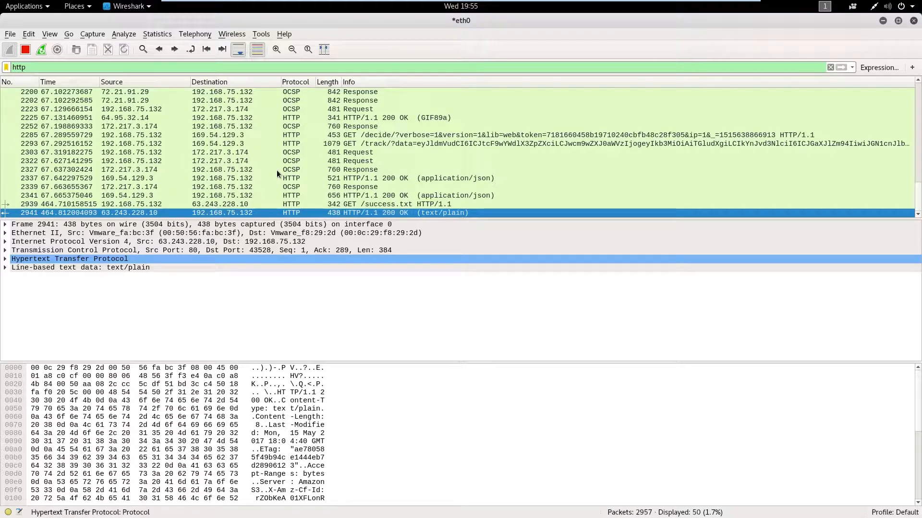
scroll(277, 170, "up", 12)
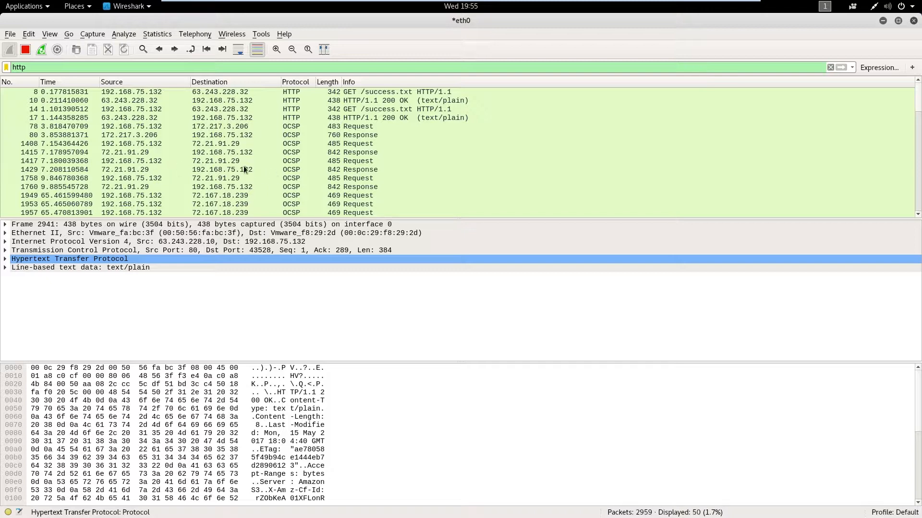
Clear the http display filter so that all captured packets are listed again
scroll(237, 140, "down", 9)
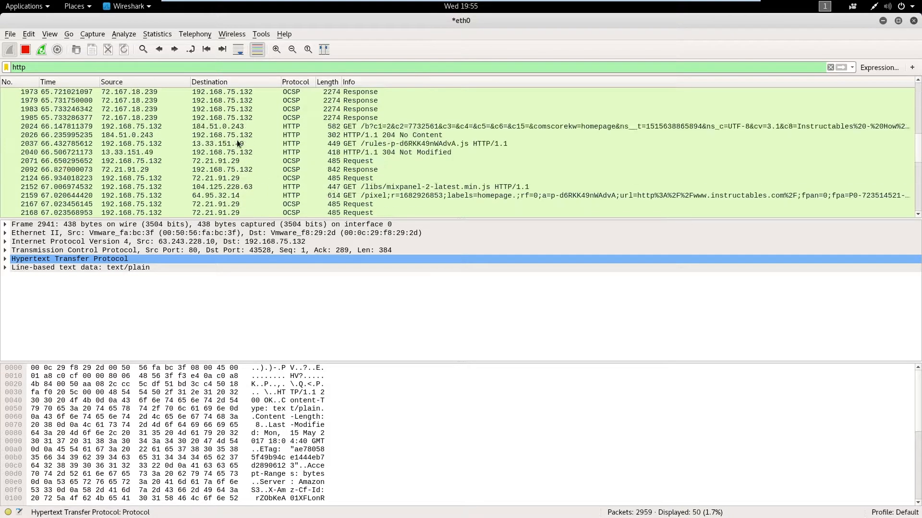
scroll(237, 142, "up", 4)
scroll(236, 141, "up", 5)
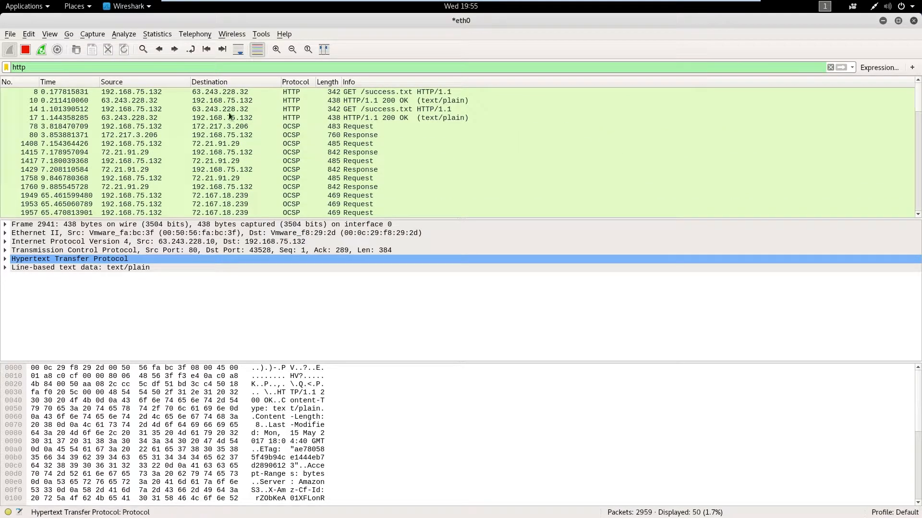
double_click(92, 69)
key("BackSpace")
key("Return")
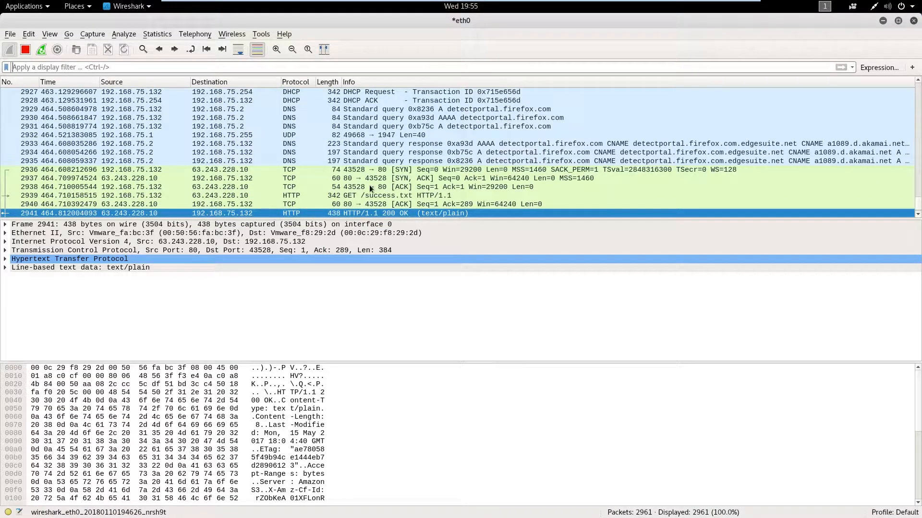
scroll(370, 185, "down", 7)
scroll(424, 145, "up", 15)
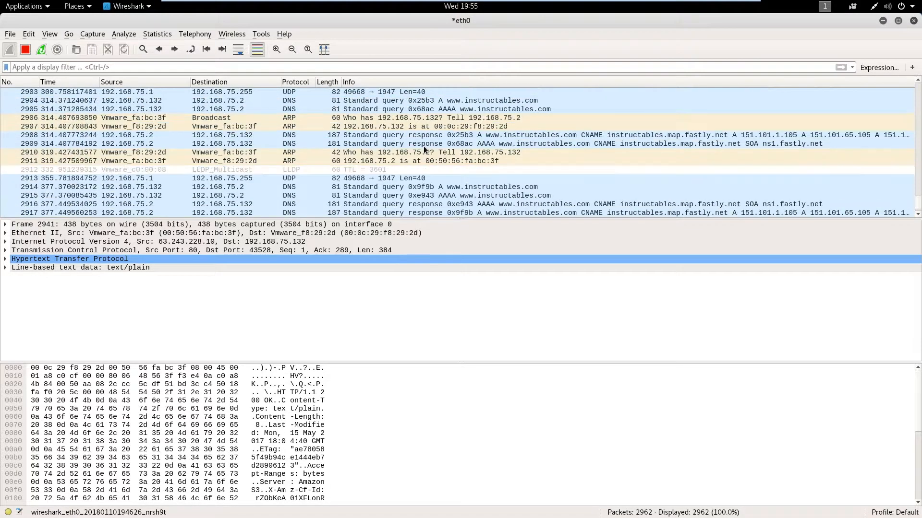
scroll(424, 150, "up", 6)
scroll(416, 144, "down", 3)
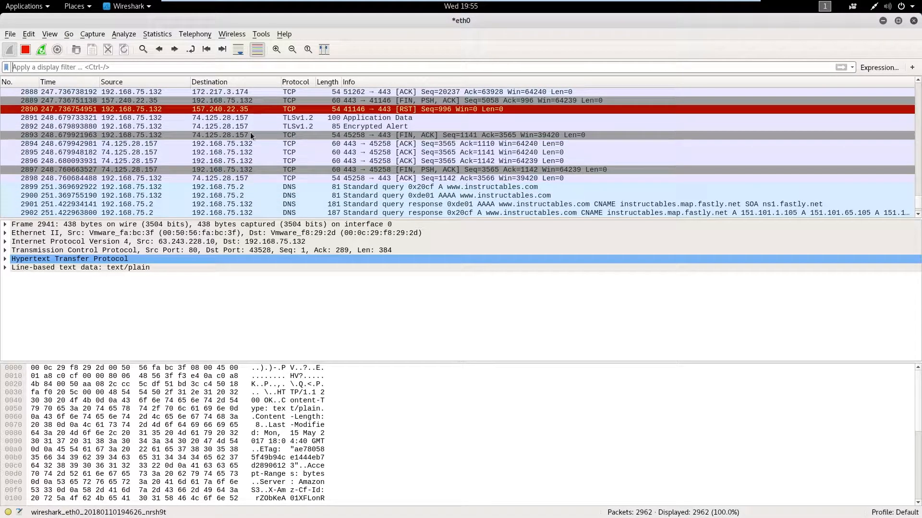
left_click(316, 195)
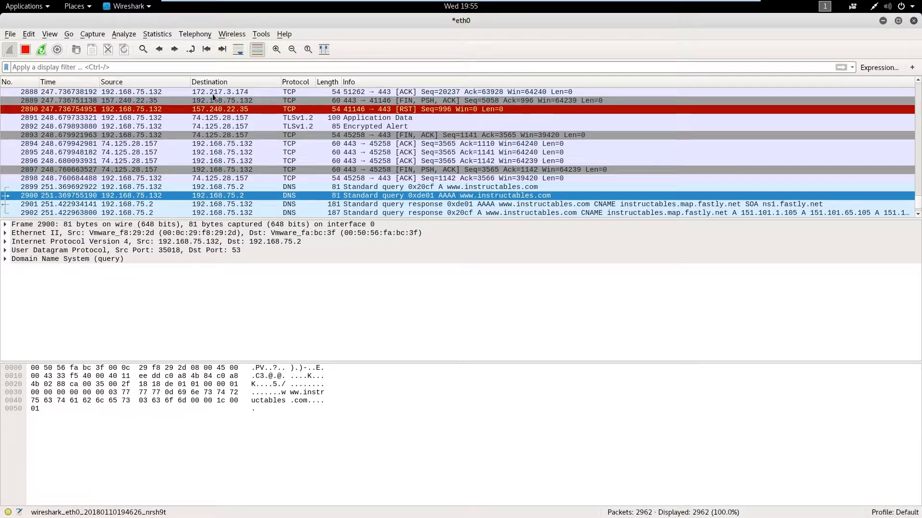
Filter the packet list with the lowercase display filter dns
type("S")
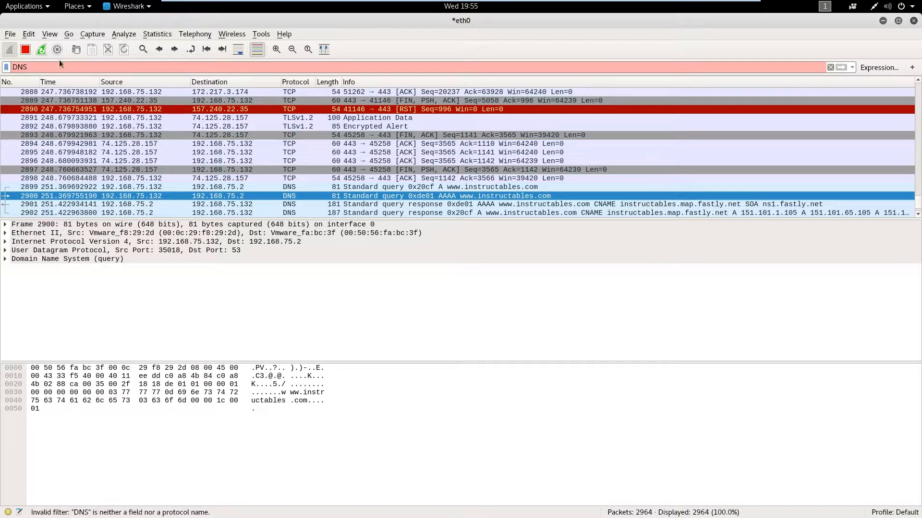
type("dns")
key("BackSpace")
key("BackSpace")
key("BackSpace")
key("BackSpace")
key("BackSpace")
key("BackSpace")
type("dns")
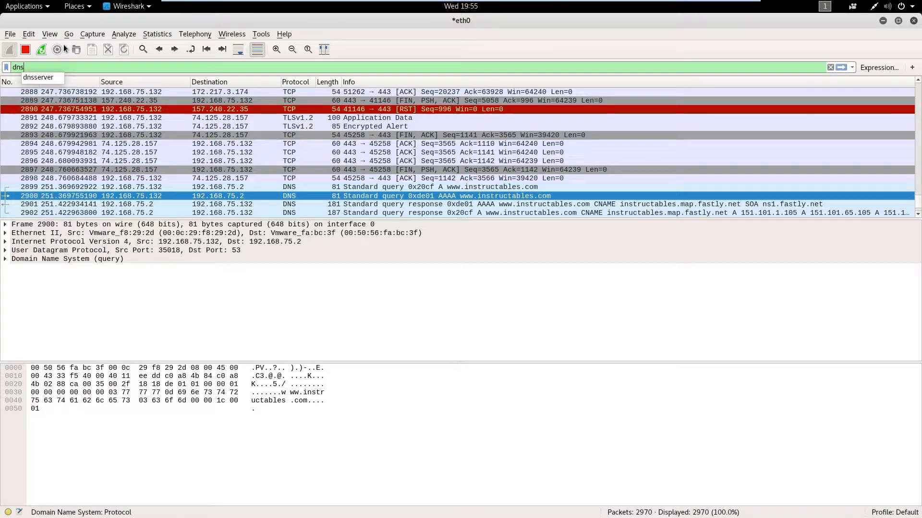
key("Return")
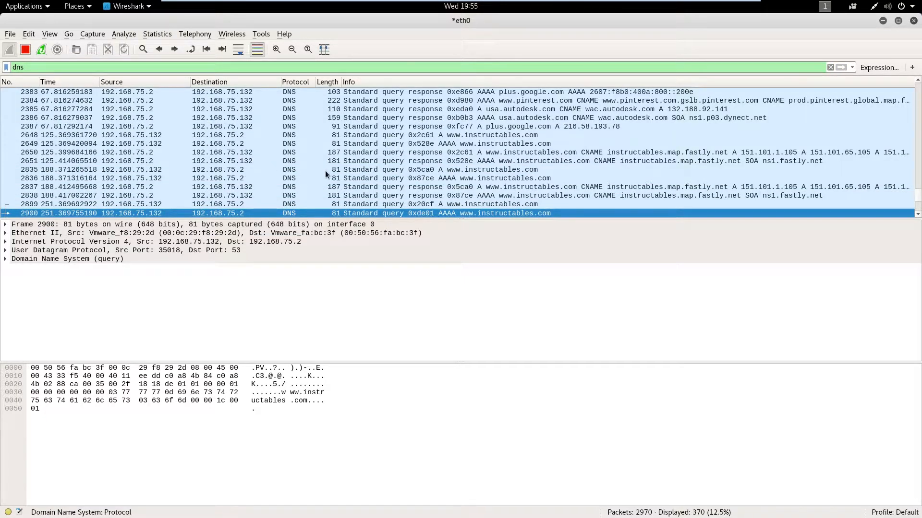
Go to the start of the DNS packets and compare the detectportal.firefox.com query in packet 1 with the response in packet 3
scroll(316, 166, "up", 7)
scroll(316, 166, "up", 20)
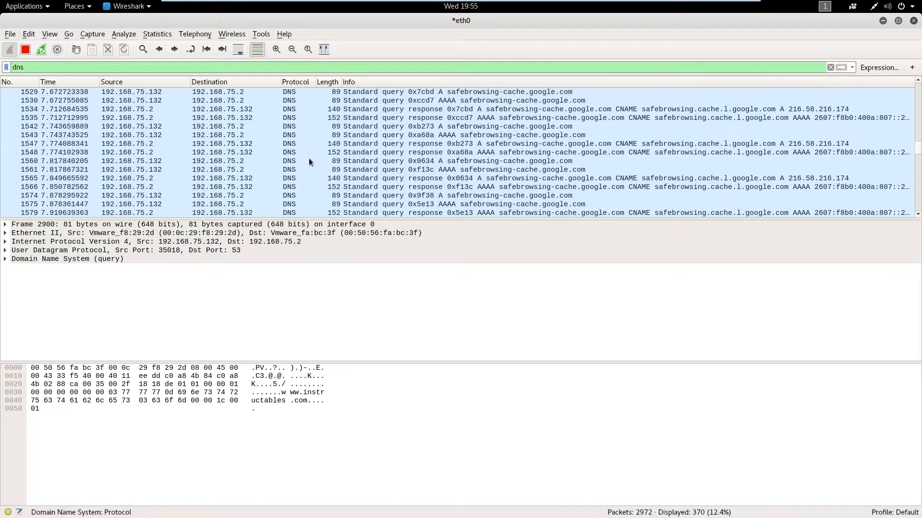
scroll(308, 159, "up", 20)
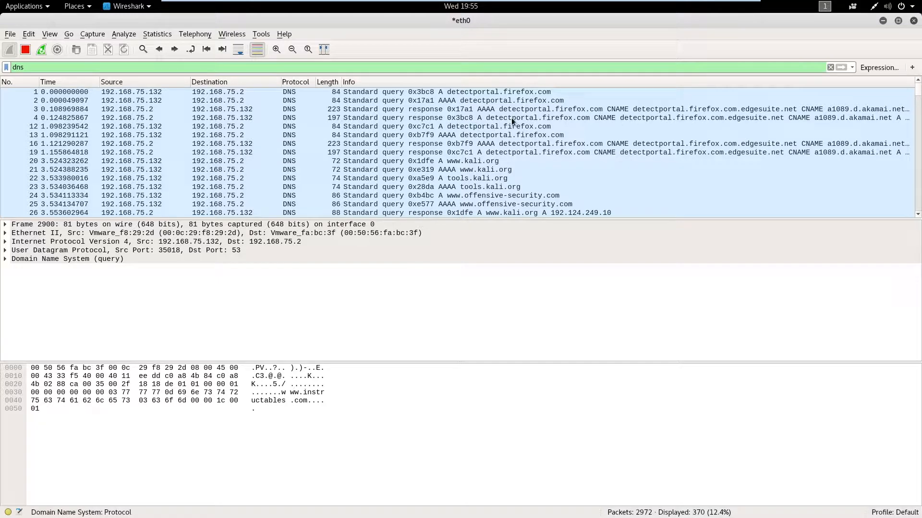
left_click(483, 111)
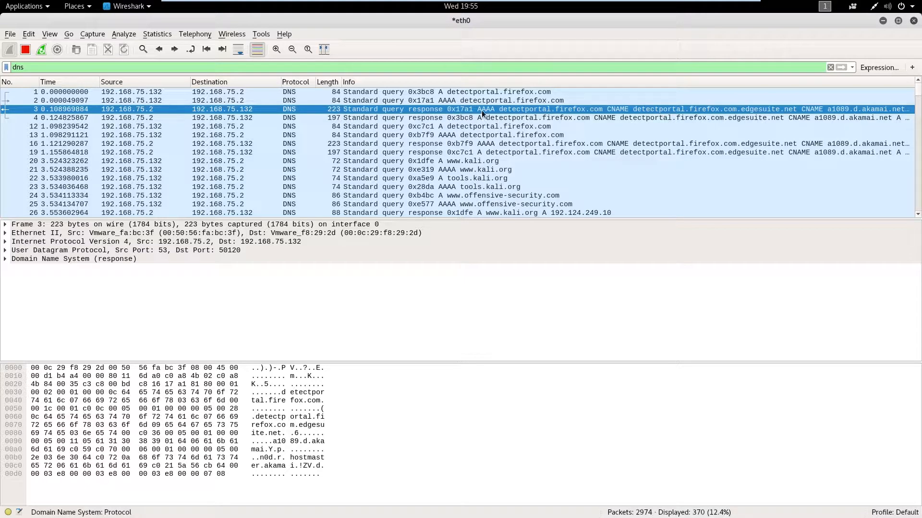
left_click(437, 94)
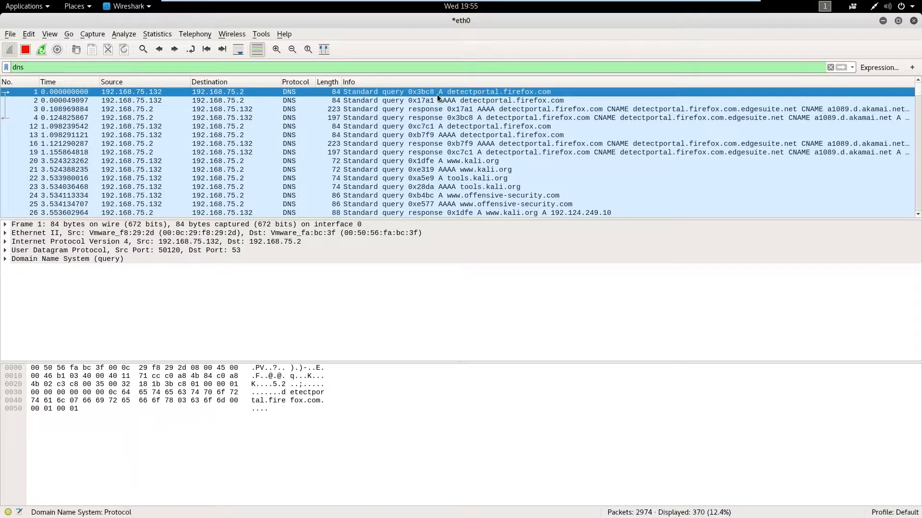
left_click(603, 110)
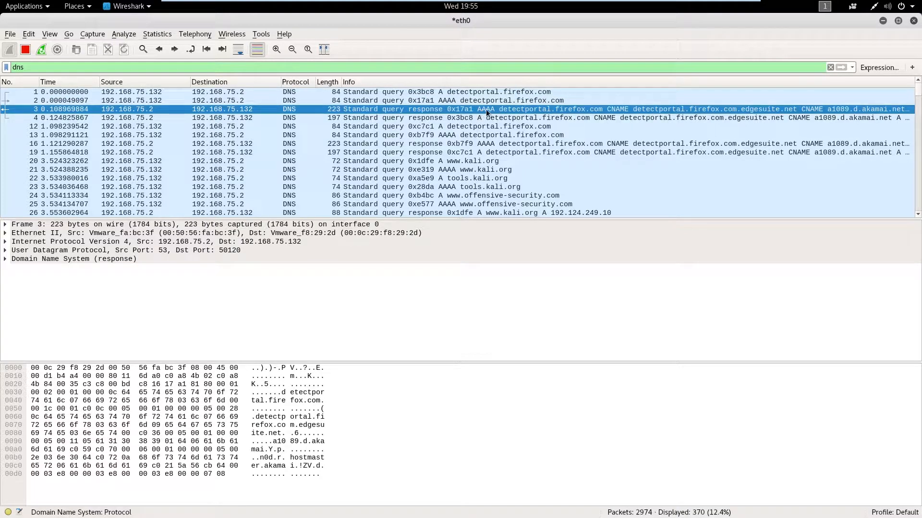
left_click(502, 161)
left_click(491, 180)
left_click(501, 197)
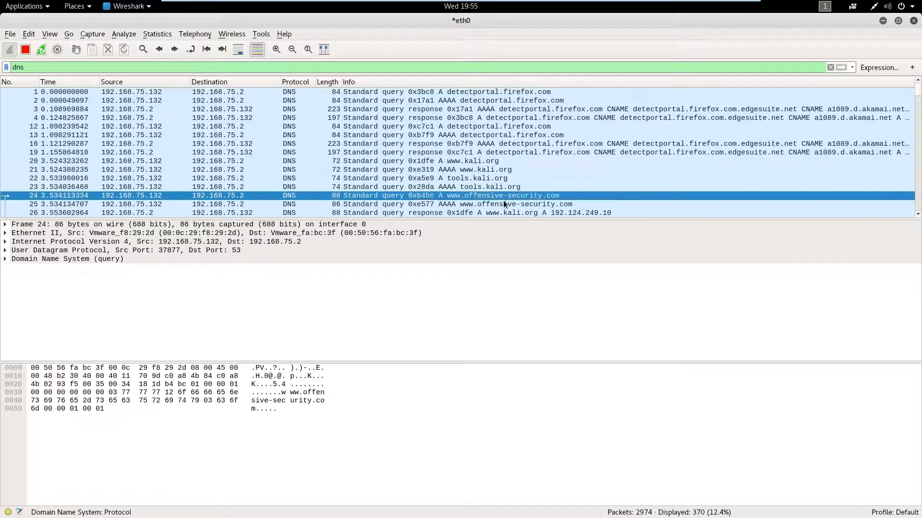
scroll(522, 190, "down", 6)
left_click(500, 154)
left_click(478, 188)
scroll(525, 192, "down", 4)
left_click(517, 168)
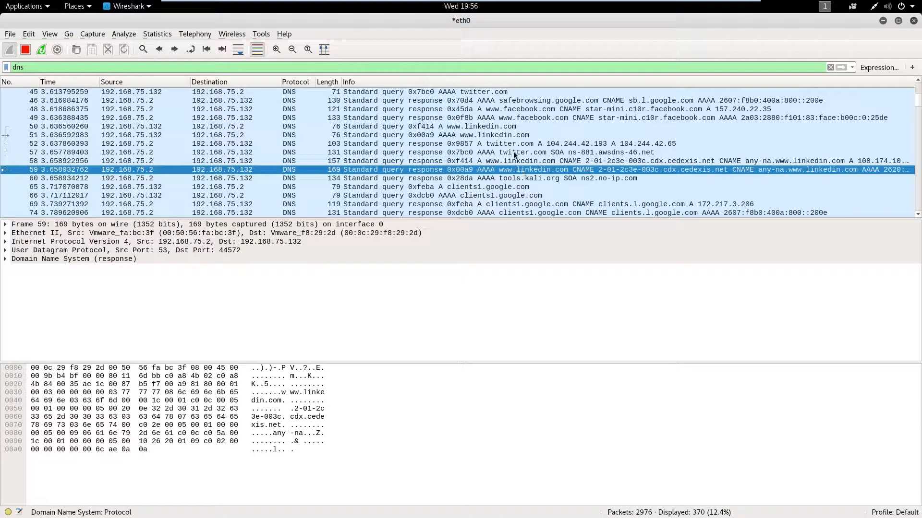
left_click(513, 186)
Sample the long run of safebrowsing-cache.google.com DNS queries and responses
scroll(540, 146, "down", 6)
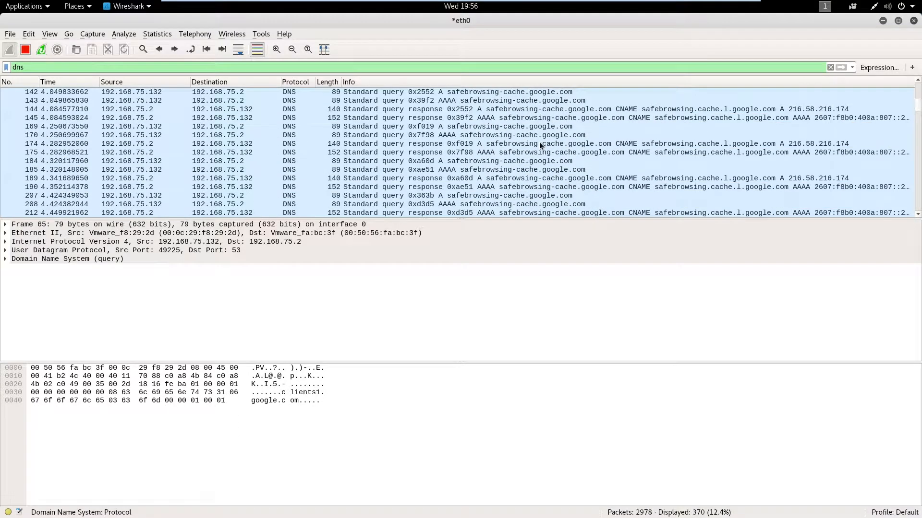
left_click(540, 146)
scroll(540, 146, "down", 4)
left_click(540, 142)
scroll(539, 142, "down", 5)
left_click(538, 145)
scroll(537, 145, "down", 5)
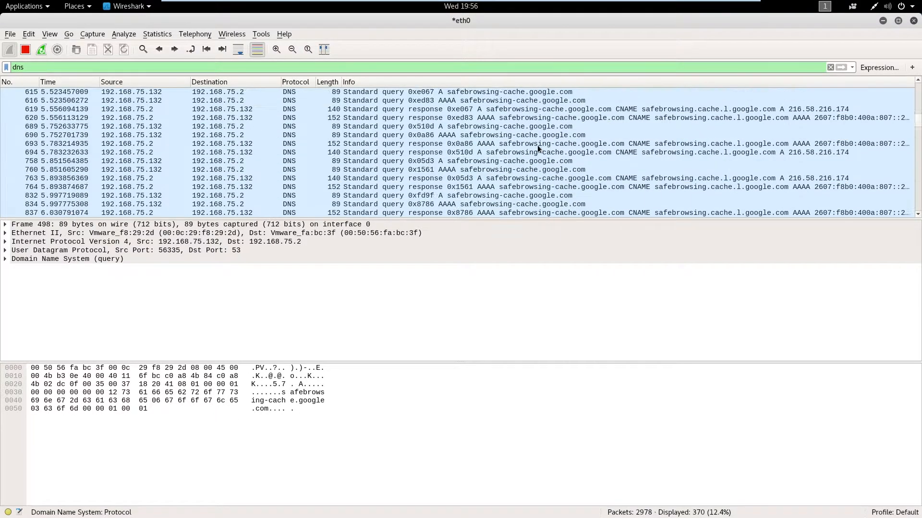
left_click(536, 146)
scroll(535, 145, "down", 6)
left_click(535, 145)
scroll(536, 146, "down", 6)
left_click(535, 146)
scroll(535, 147, "down", 5)
left_click(535, 147)
scroll(535, 147, "down", 8)
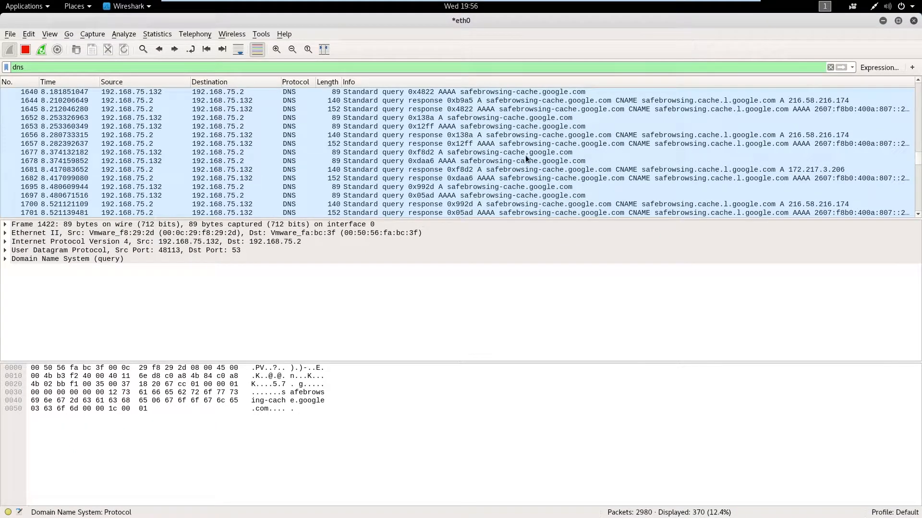
Inspect the fonts.googleapis.com DNS responses in packets 1924 and 1936
scroll(584, 157, "down", 5)
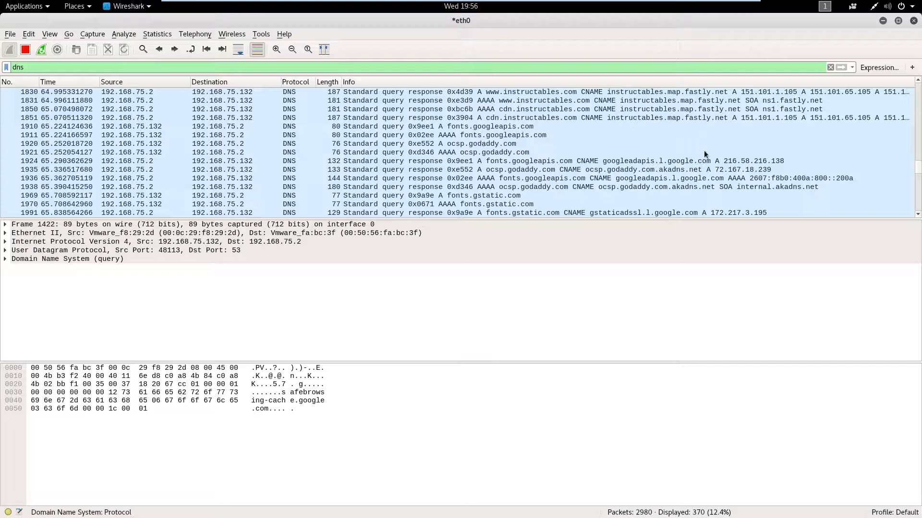
left_click(789, 161)
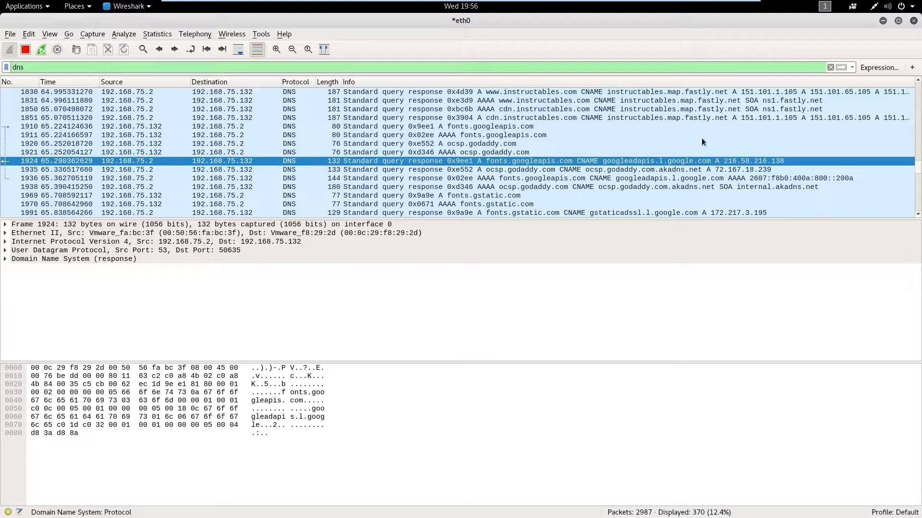
left_click(384, 179)
Look over the further DNS entries and remove the dns display filter
scroll(391, 186, "down", 5)
scroll(391, 186, "down", 5)
double_click(18, 68)
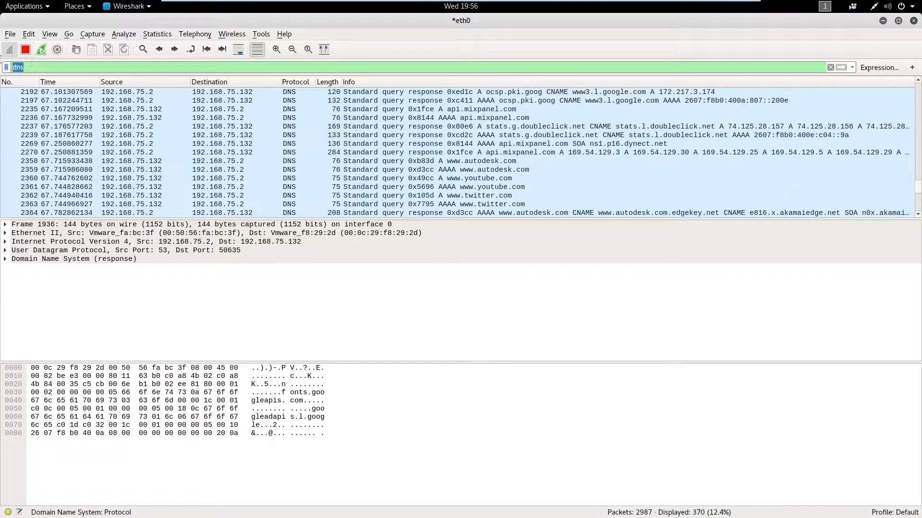
key("BackSpace")
key("Return")
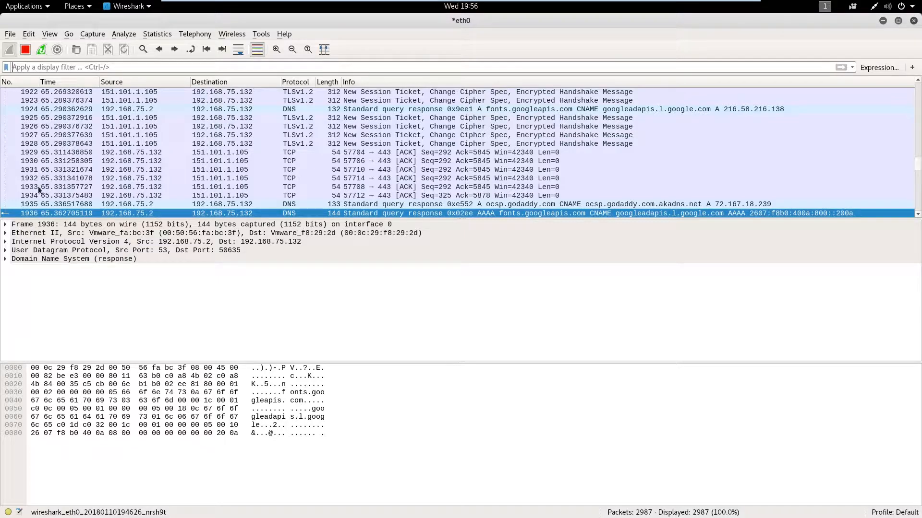
left_click(90, 34)
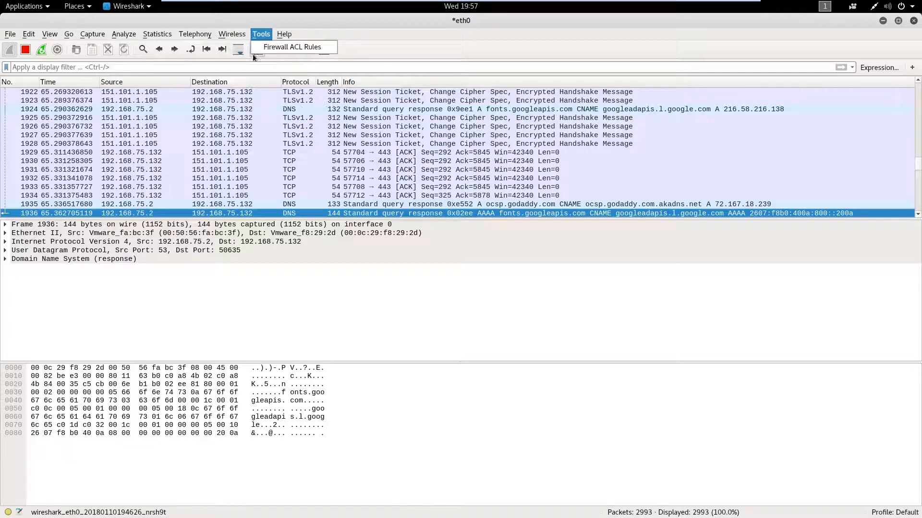
mouse_move(210, 36)
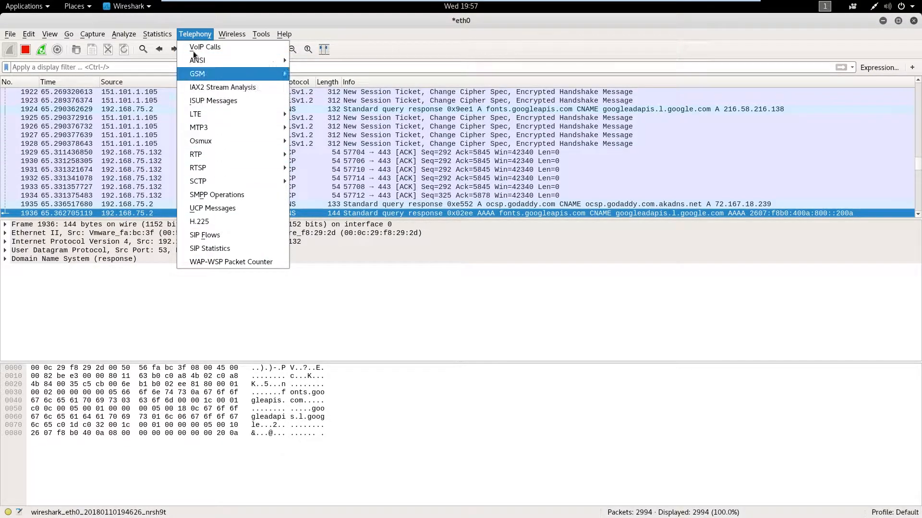
mouse_move(155, 33)
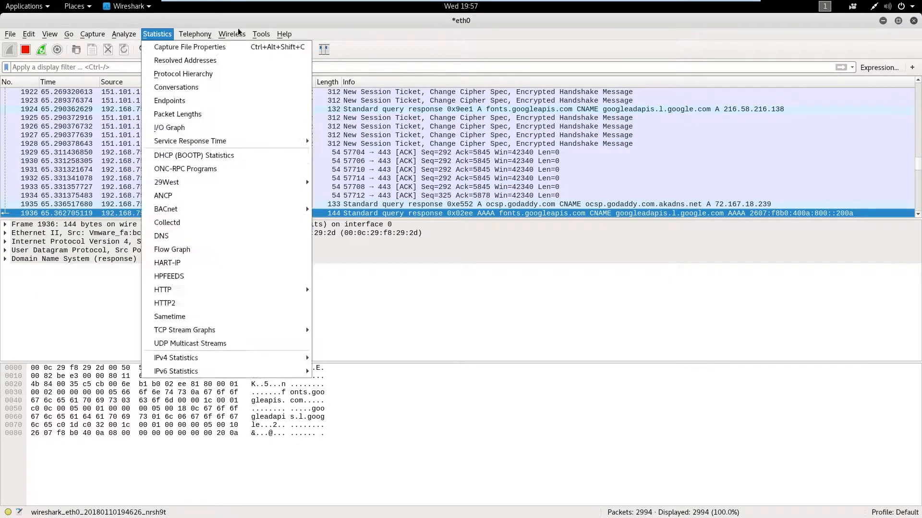
left_click(343, 30)
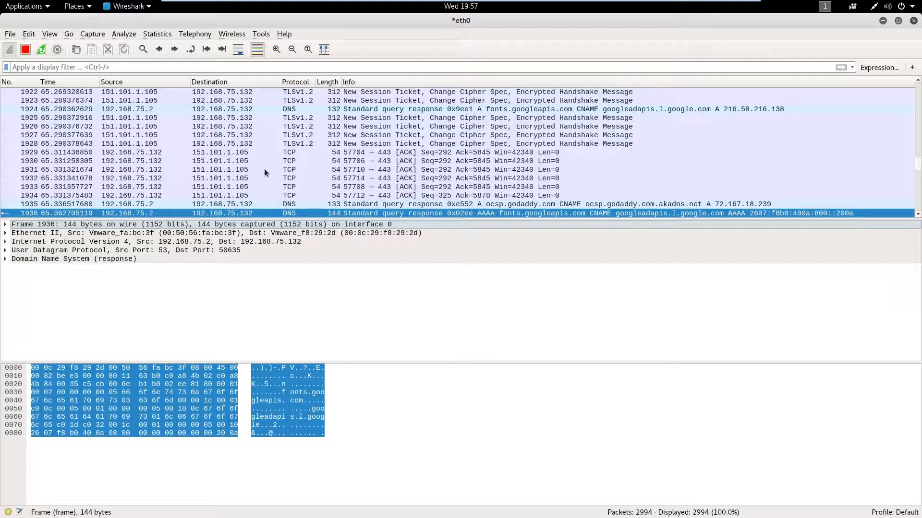
Stop the live capture on eth0
left_click(80, 32)
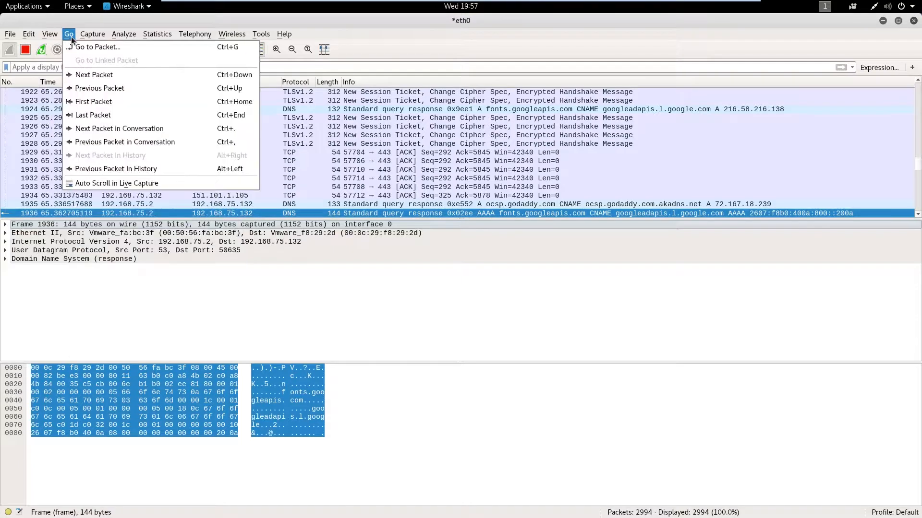
mouse_move(93, 38)
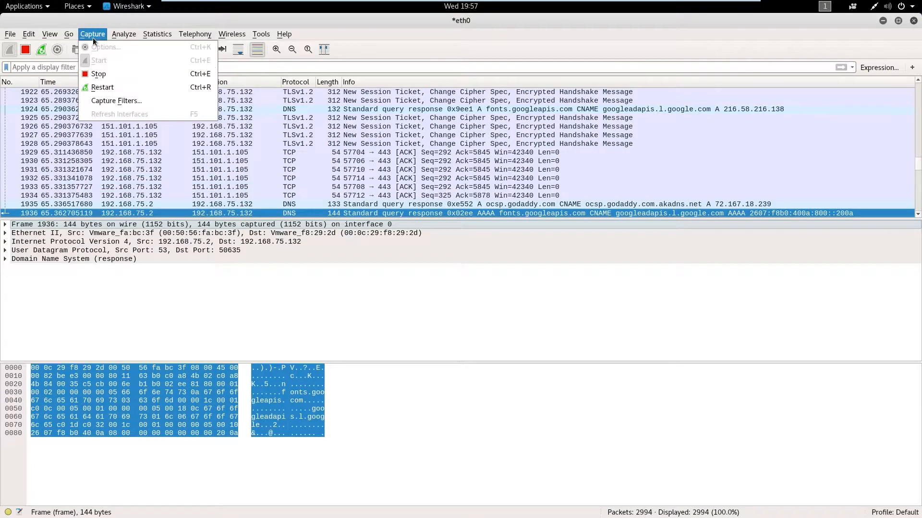
left_click(98, 74)
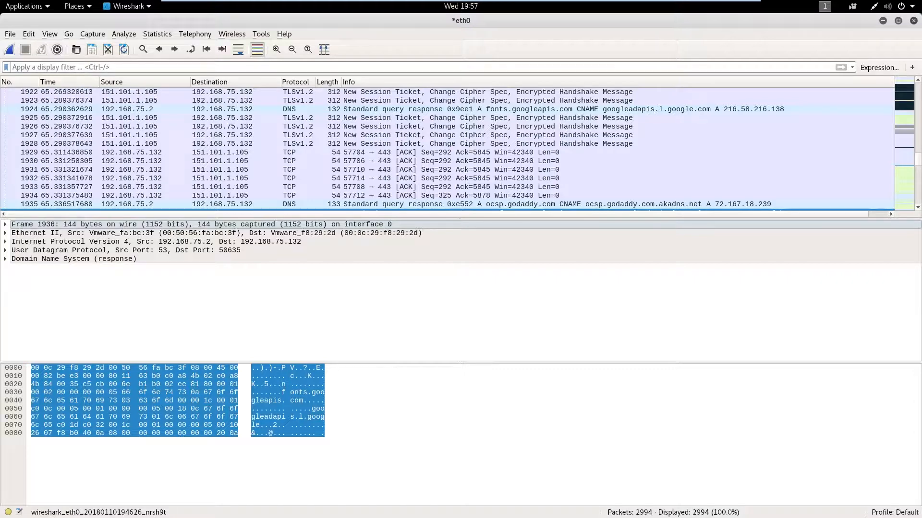
Save the stopped capture to /root/Desktop as Capture in the Wireshark pcapng format
left_click(11, 34)
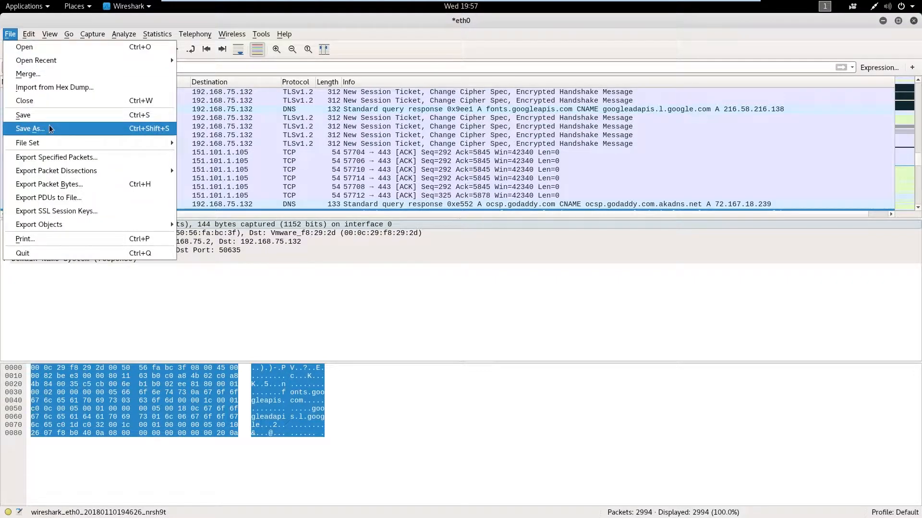
left_click(49, 126)
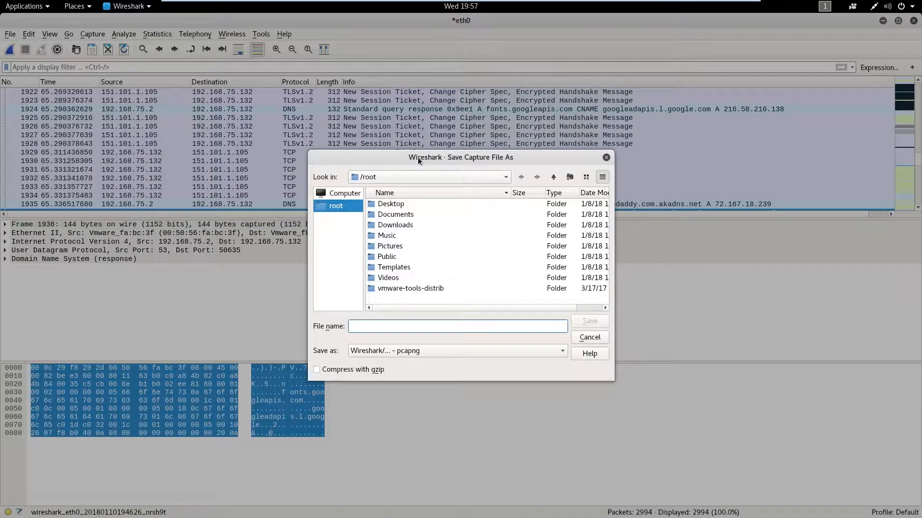
double_click(406, 204)
left_click(466, 322)
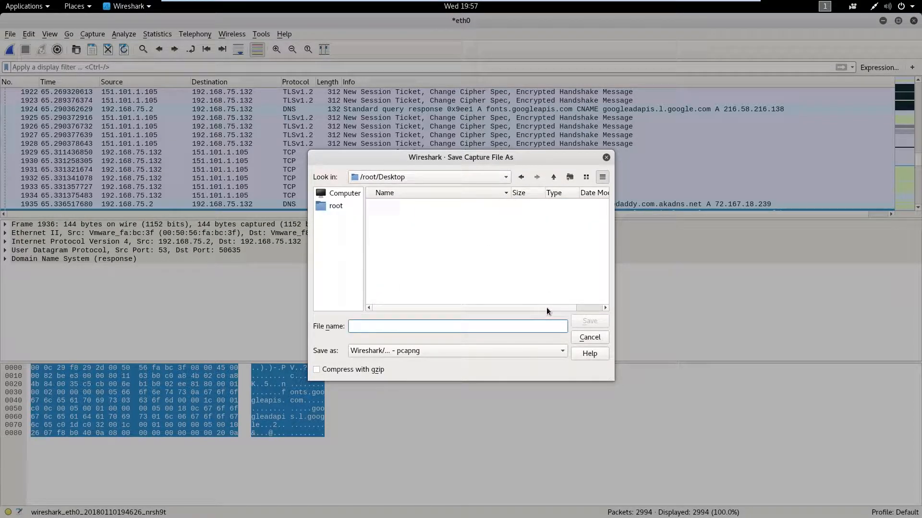
type("Capture")
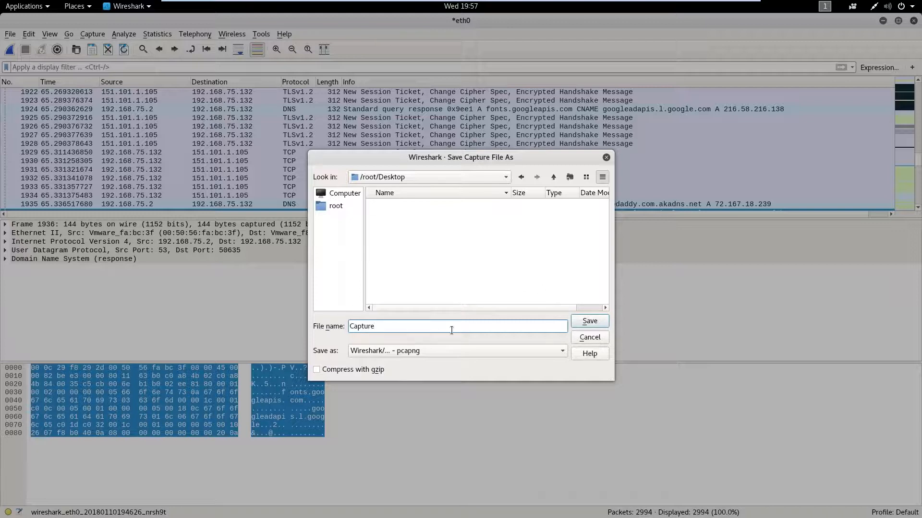
left_click(423, 351)
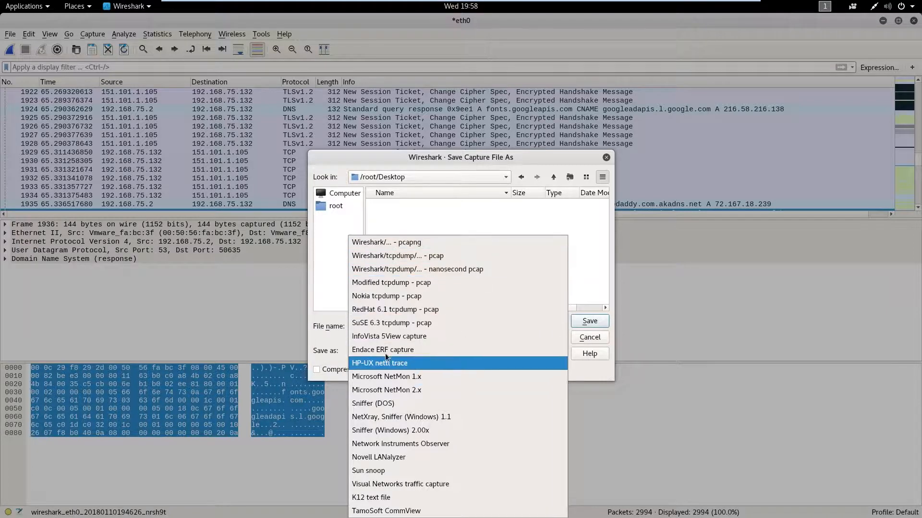
left_click(335, 342)
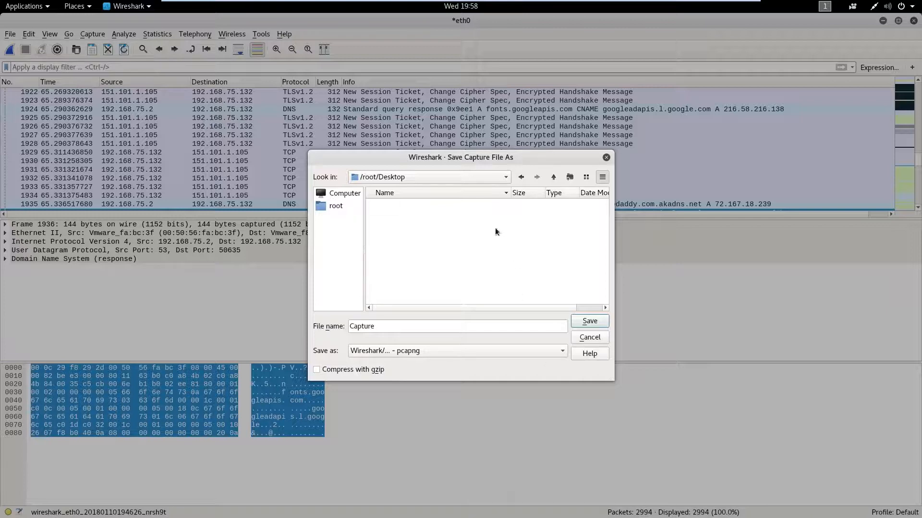
left_click(589, 321)
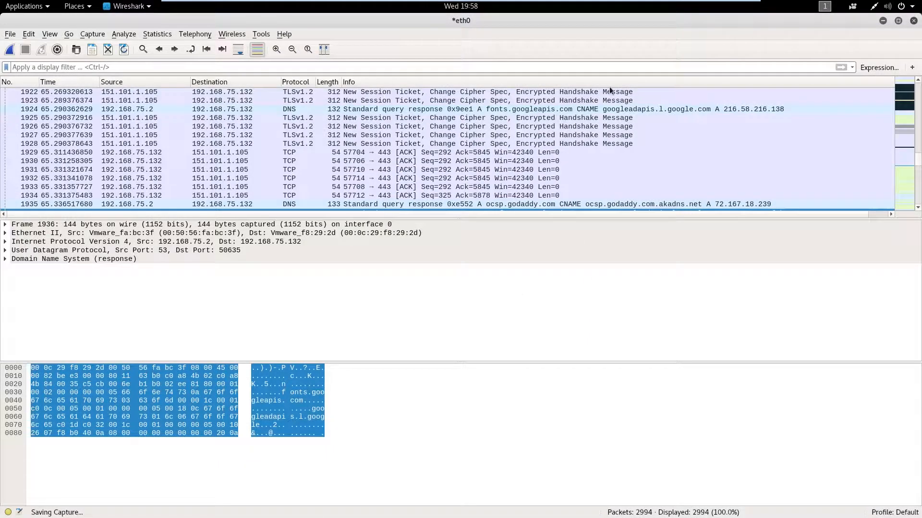
Close Wireshark, relaunch it from the Sniffing & Spoofing tools and dismiss the Lua loading error
left_click(914, 20)
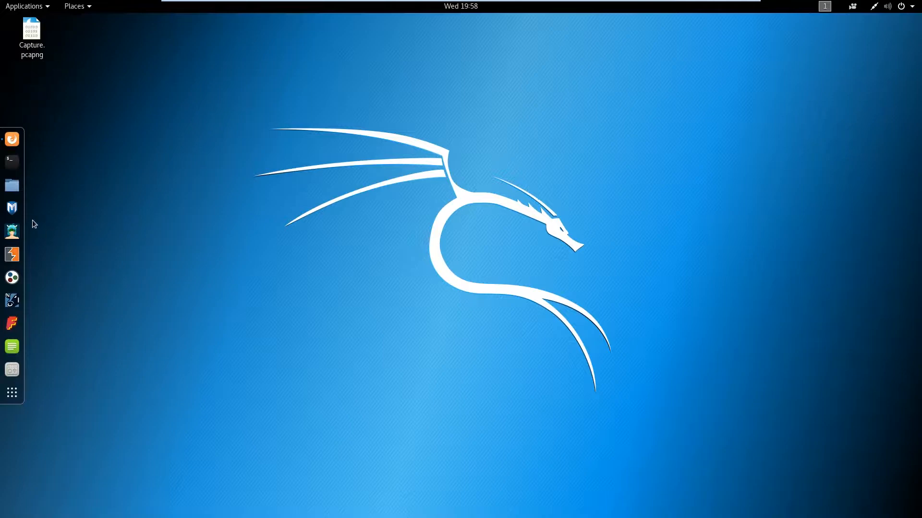
left_click(38, 38)
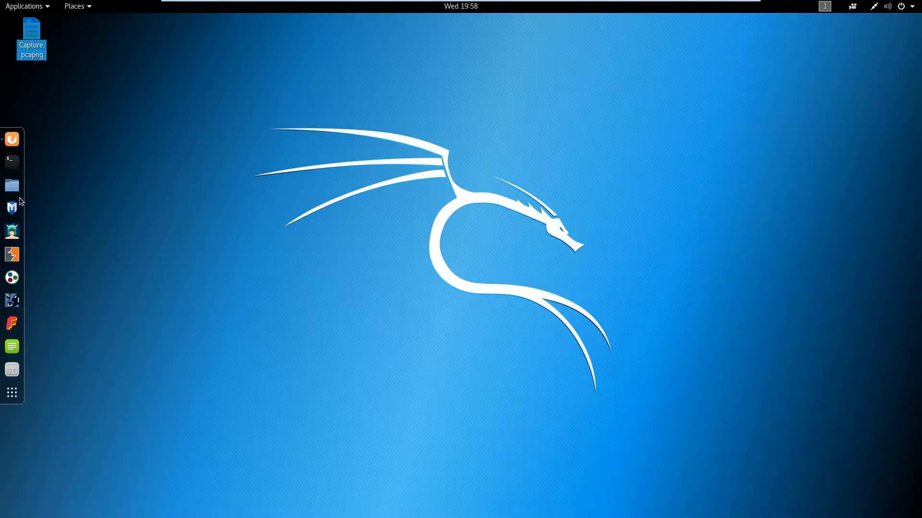
left_click(24, 7)
mouse_move(77, 173)
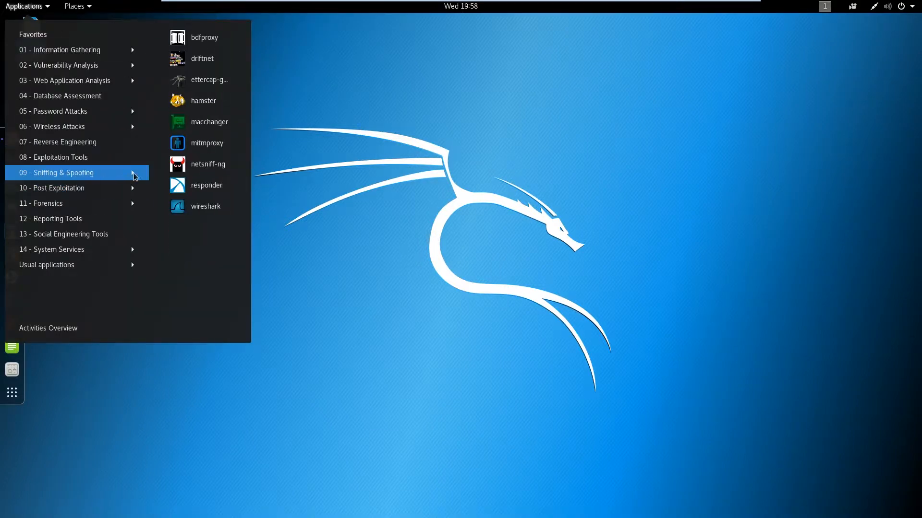
left_click(216, 207)
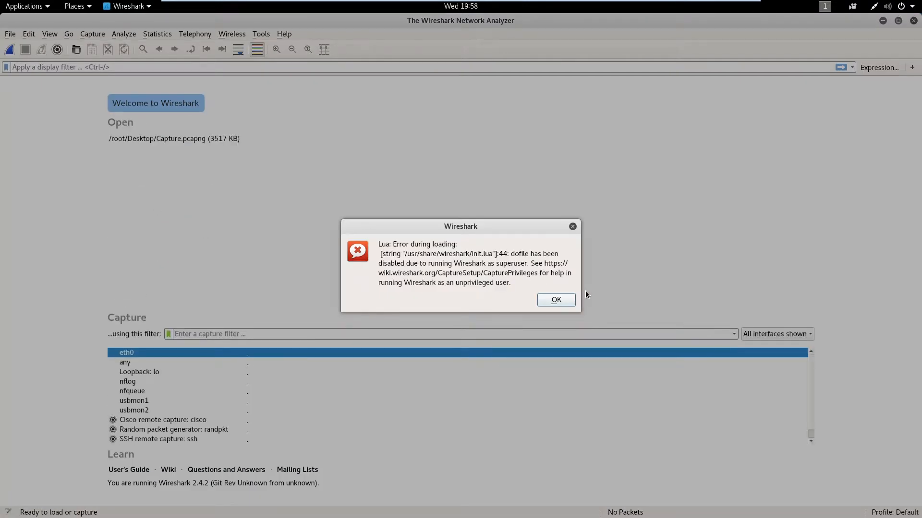
left_click(556, 299)
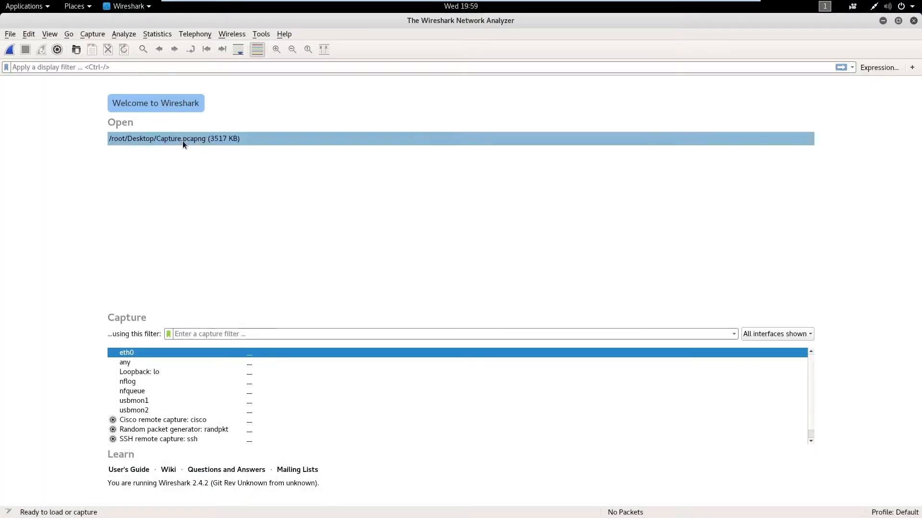
Start a new live capture on eth0, stop it immediately and dismiss the notice
double_click(174, 353)
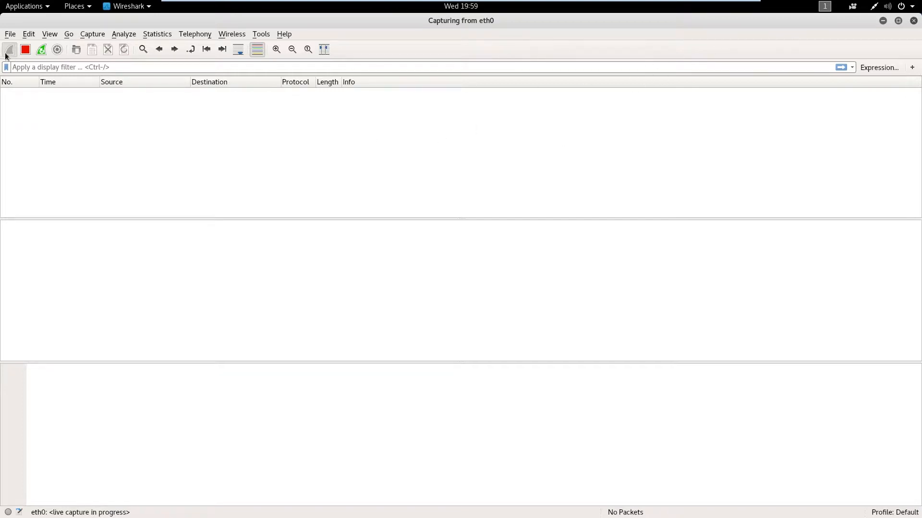
left_click(25, 49)
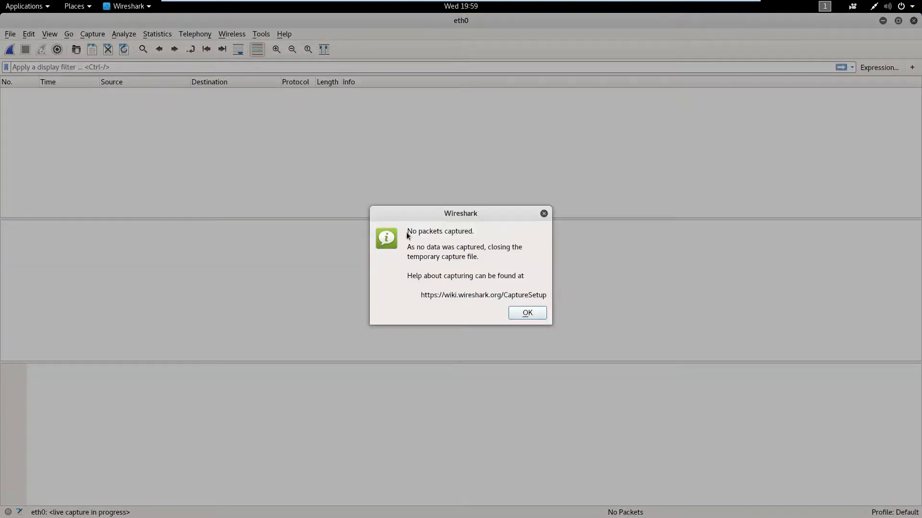
left_click(537, 314)
Open the saved capture file Capture.pcapng from /root/Desktop
left_click(11, 34)
left_click(24, 48)
left_click(444, 206)
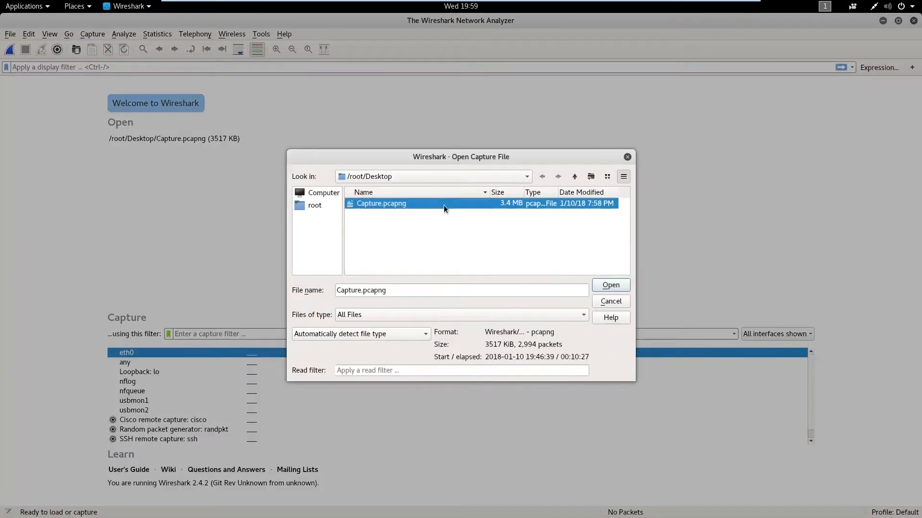
left_click(624, 287)
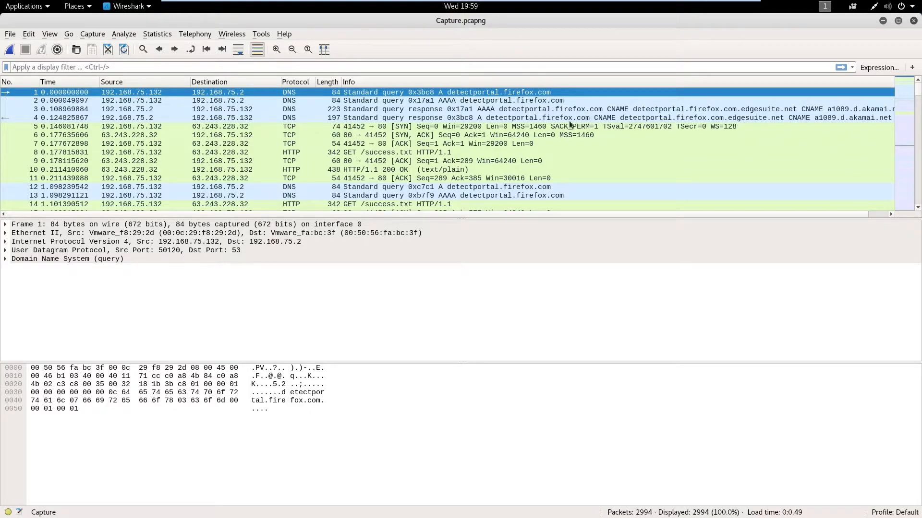
Look through the reopened capture's packet list from the first packet to the last
mouse_move(914, 88)
left_mouse_down()
mouse_move(919, 173)
mouse_move(921, 79)
left_mouse_up()
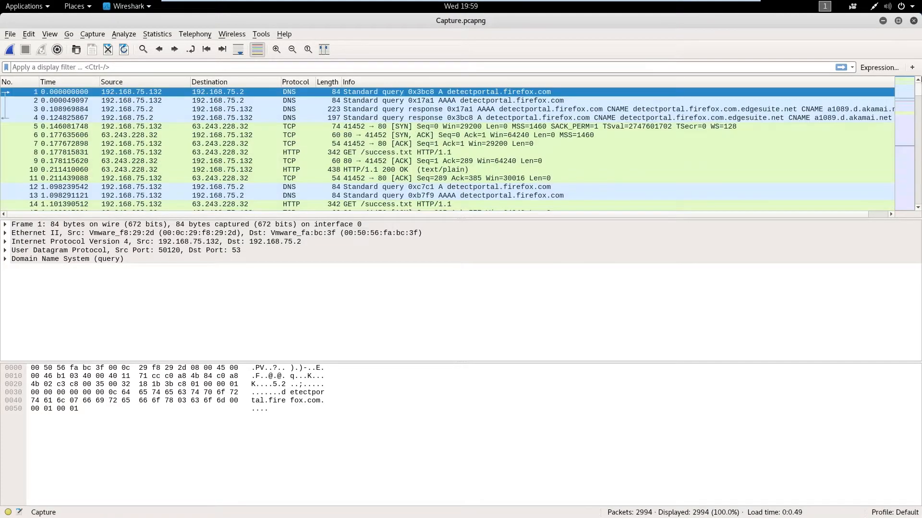
left_click_drag(920, 112, 919, 205)
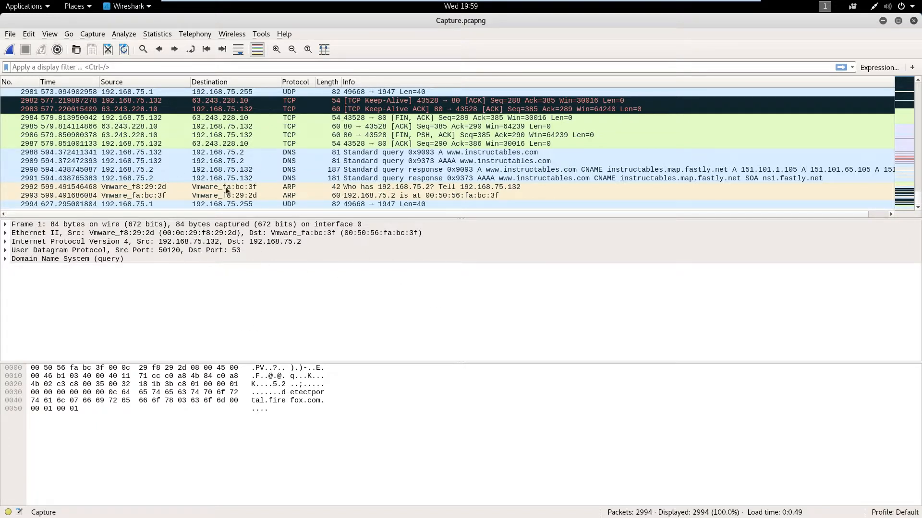
scroll(492, 159, "up", 12)
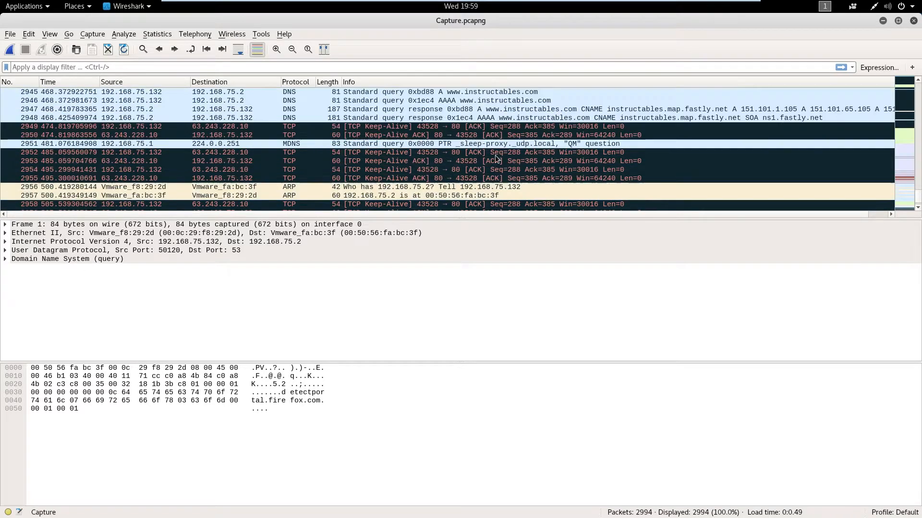
scroll(470, 164, "down", 4)
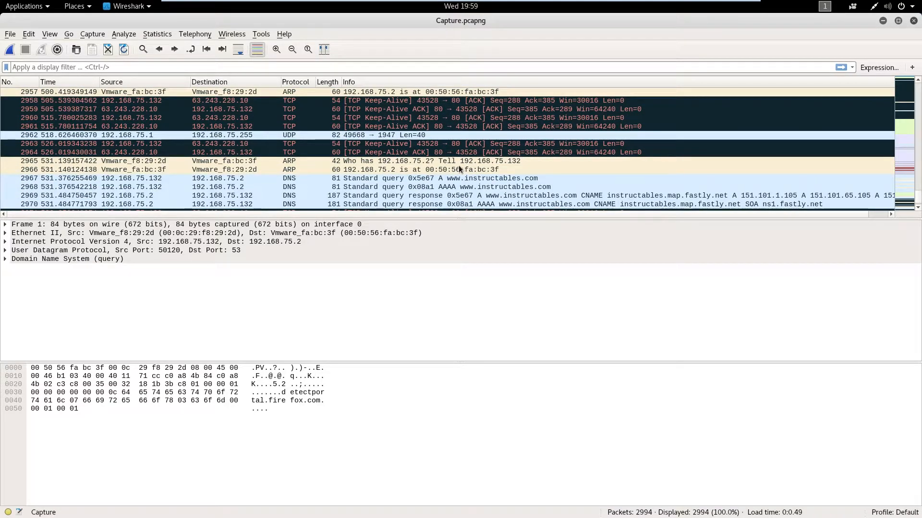
scroll(459, 165, "down", 4)
scroll(459, 165, "up", 20)
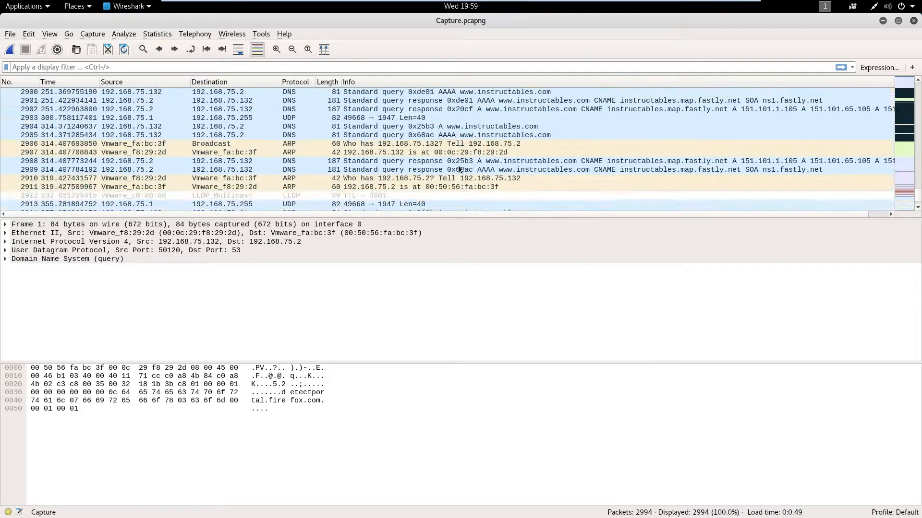
scroll(459, 167, "up", 14)
mouse_move(919, 195)
left_mouse_down()
mouse_move(920, 85)
mouse_move(919, 207)
left_mouse_up()
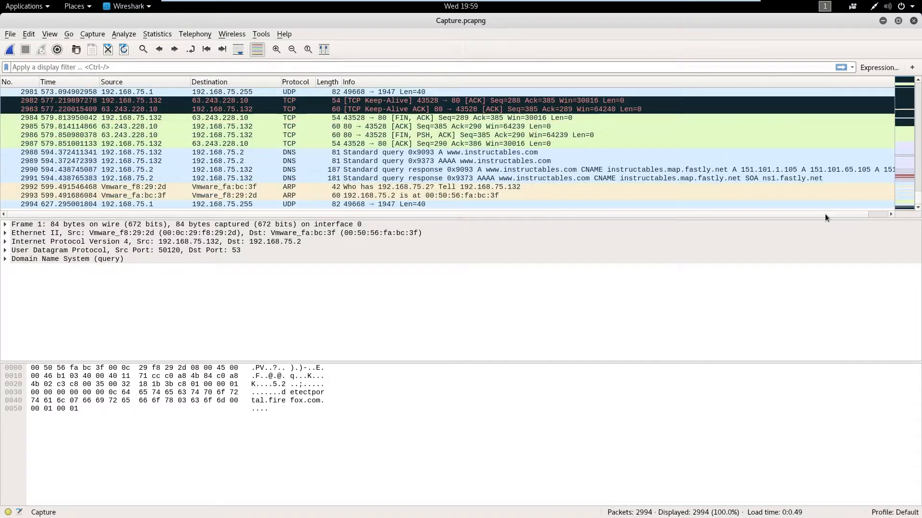
Inspect individual TCP, DNS and ARP packets near the end of the capture, including packets 2989, 2988 and 2984
left_click(320, 135)
left_click(342, 161)
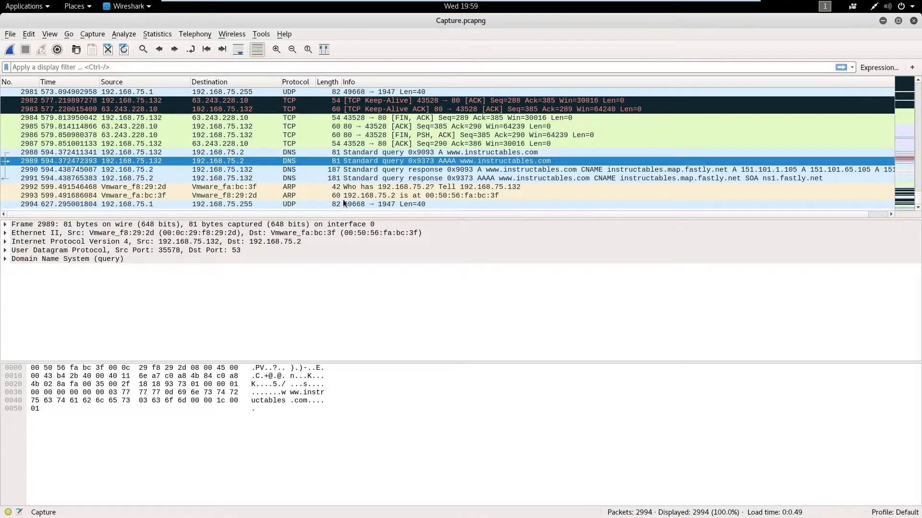
left_click(342, 197)
left_click(332, 118)
left_click(331, 153)
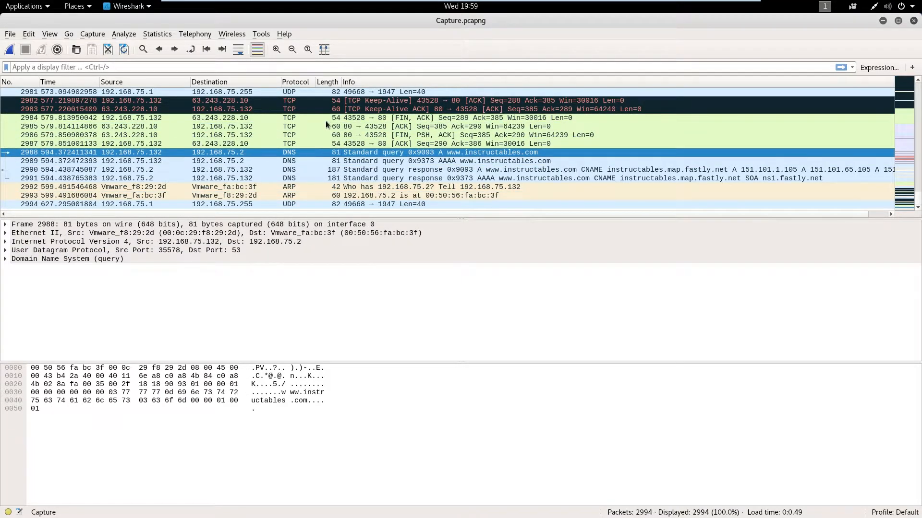
left_click(308, 118)
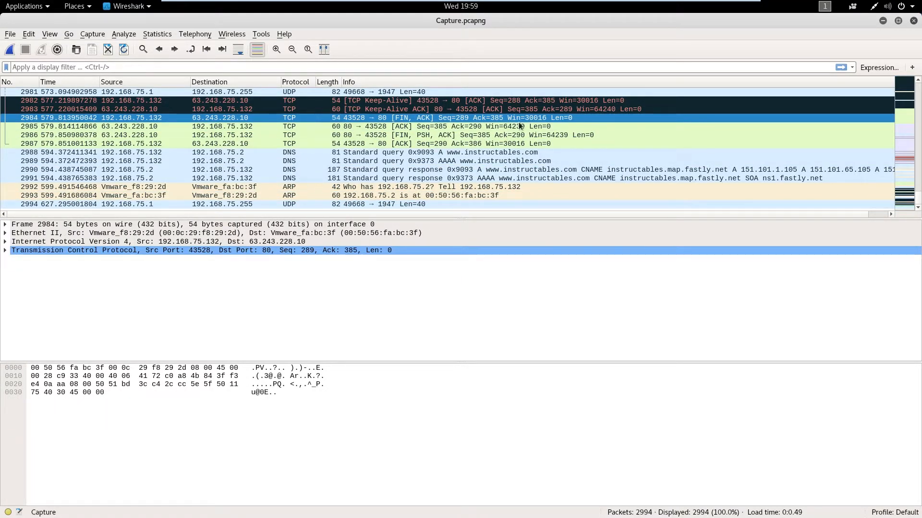